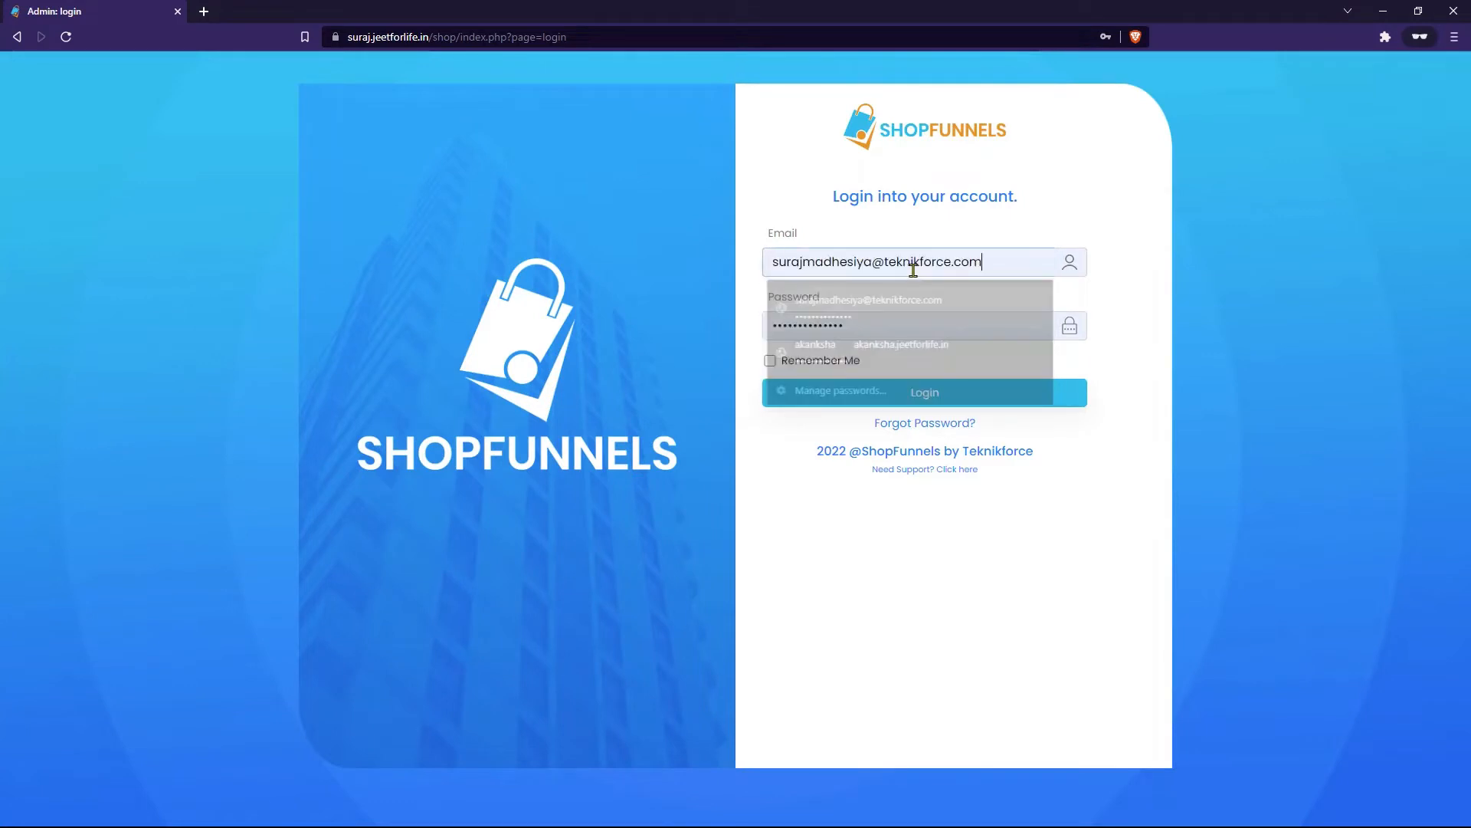
Log in with the saved account email and password, and open the marketplace for installing a new plugin.
key("Return")
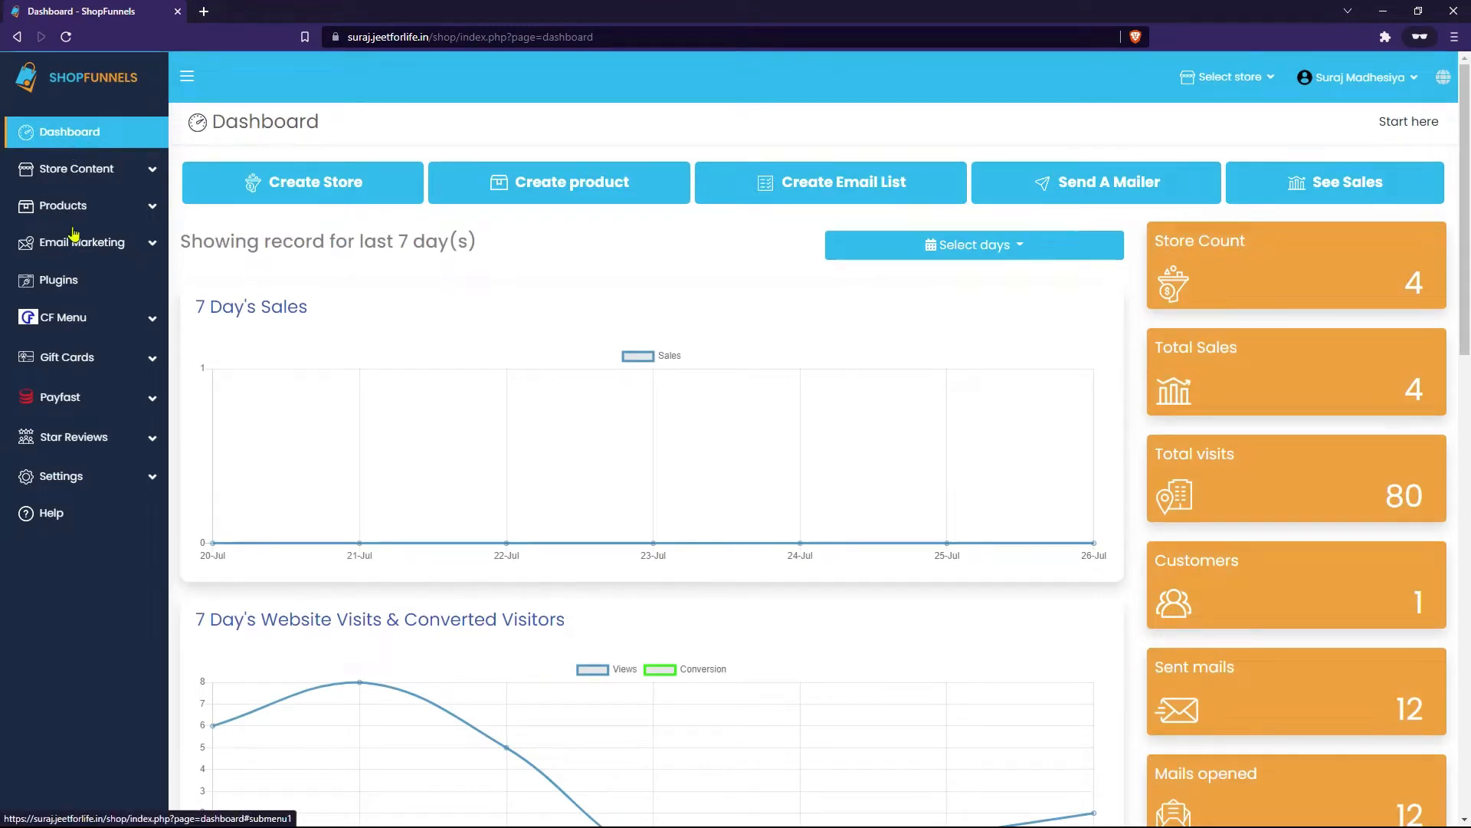
left_click(77, 283)
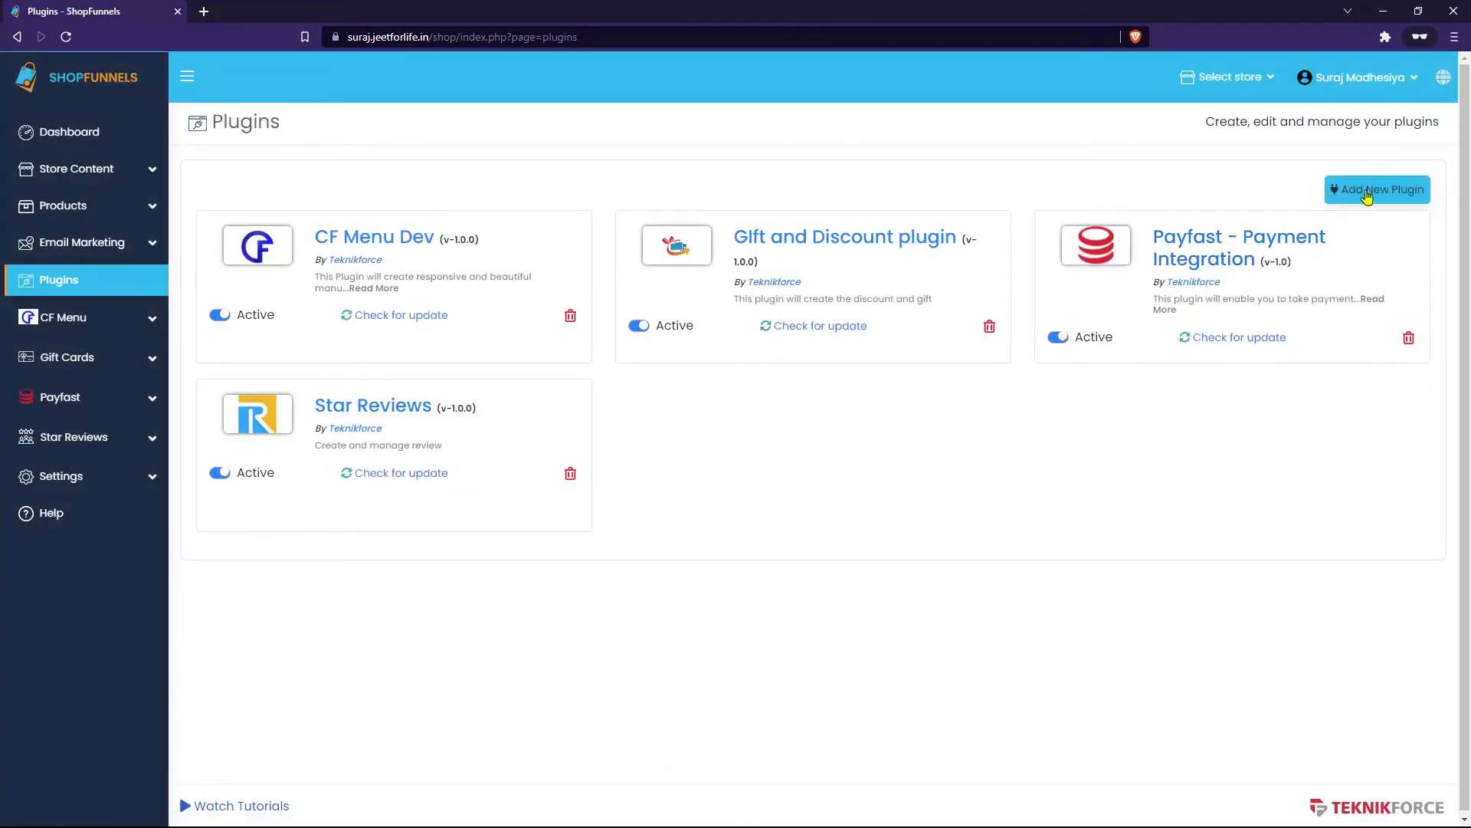
left_click(1388, 201)
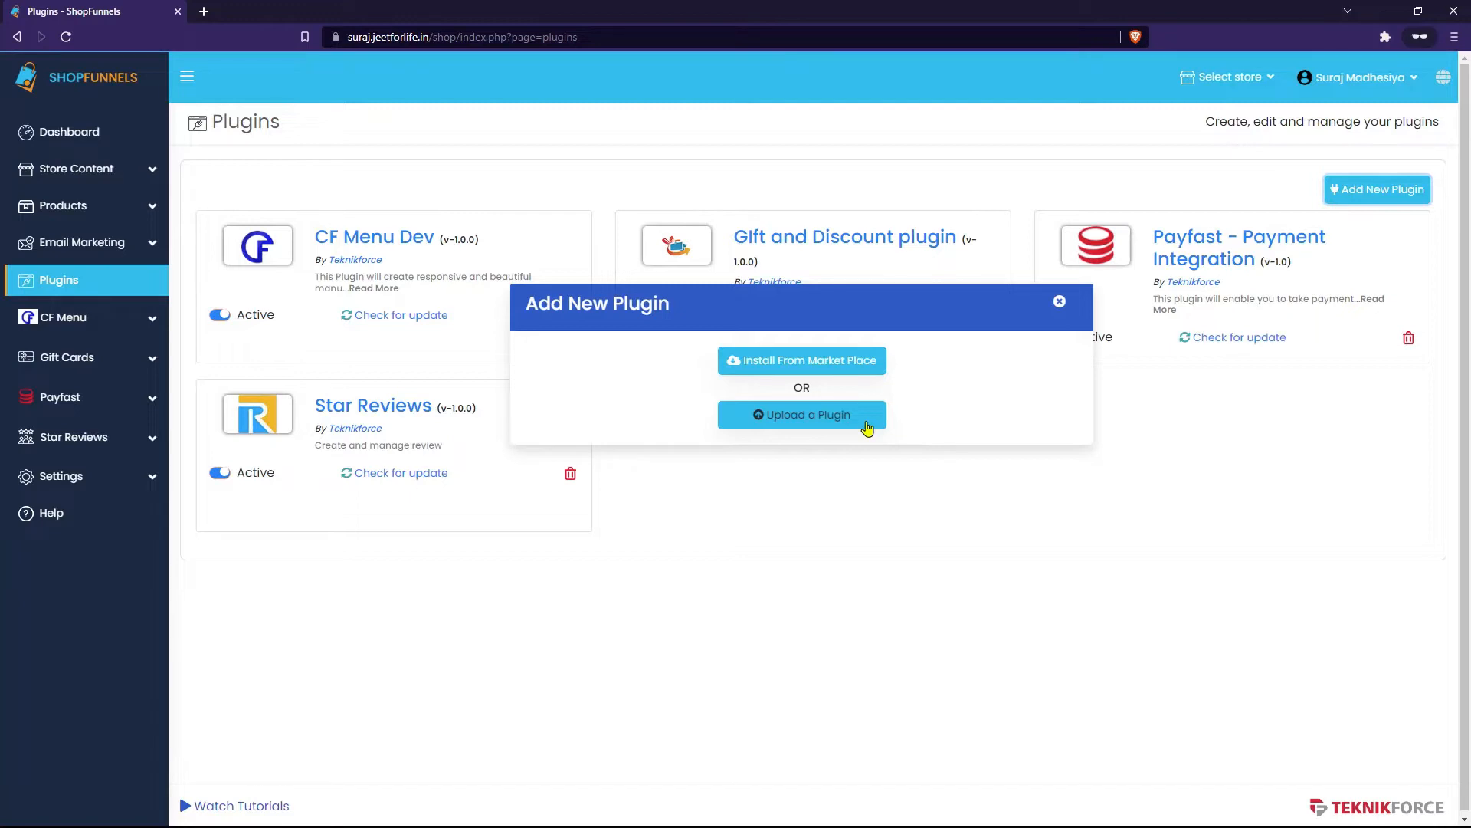
left_click(795, 368)
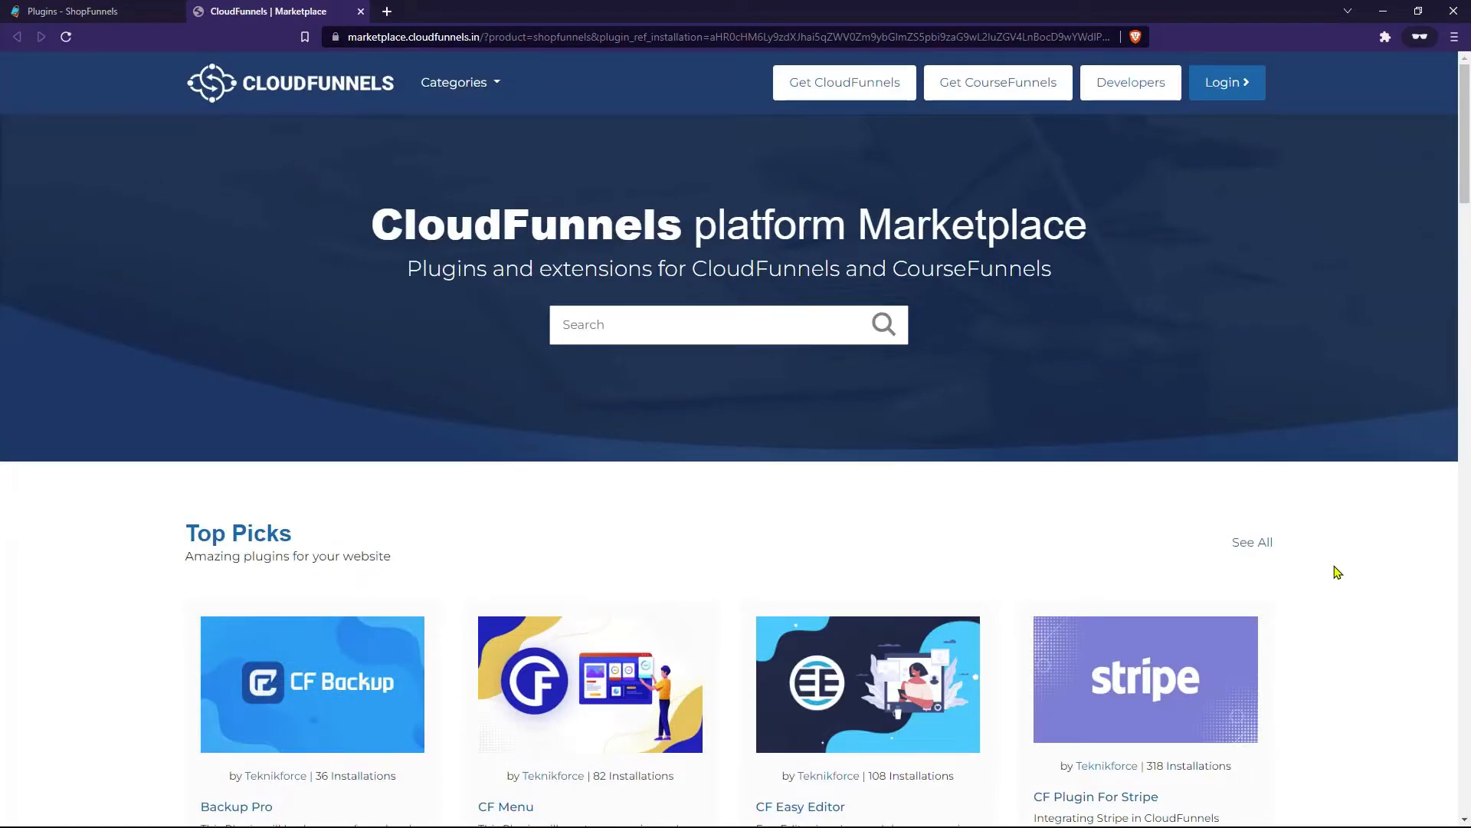
Search the marketplace for "external" and open the CF External Scripts plugin page.
scroll(1338, 573, "down", 20)
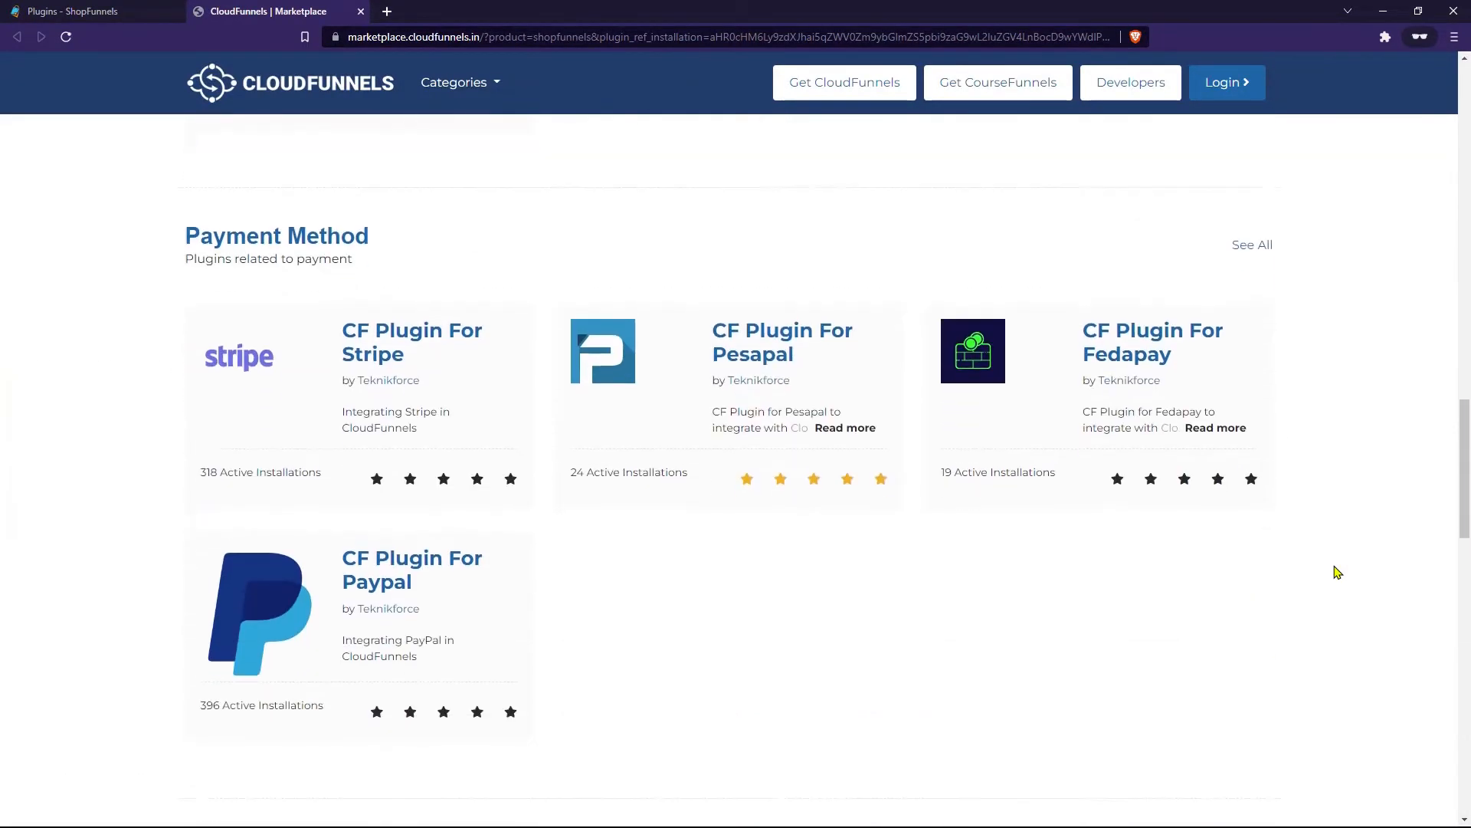
scroll(1338, 572, "up", 9)
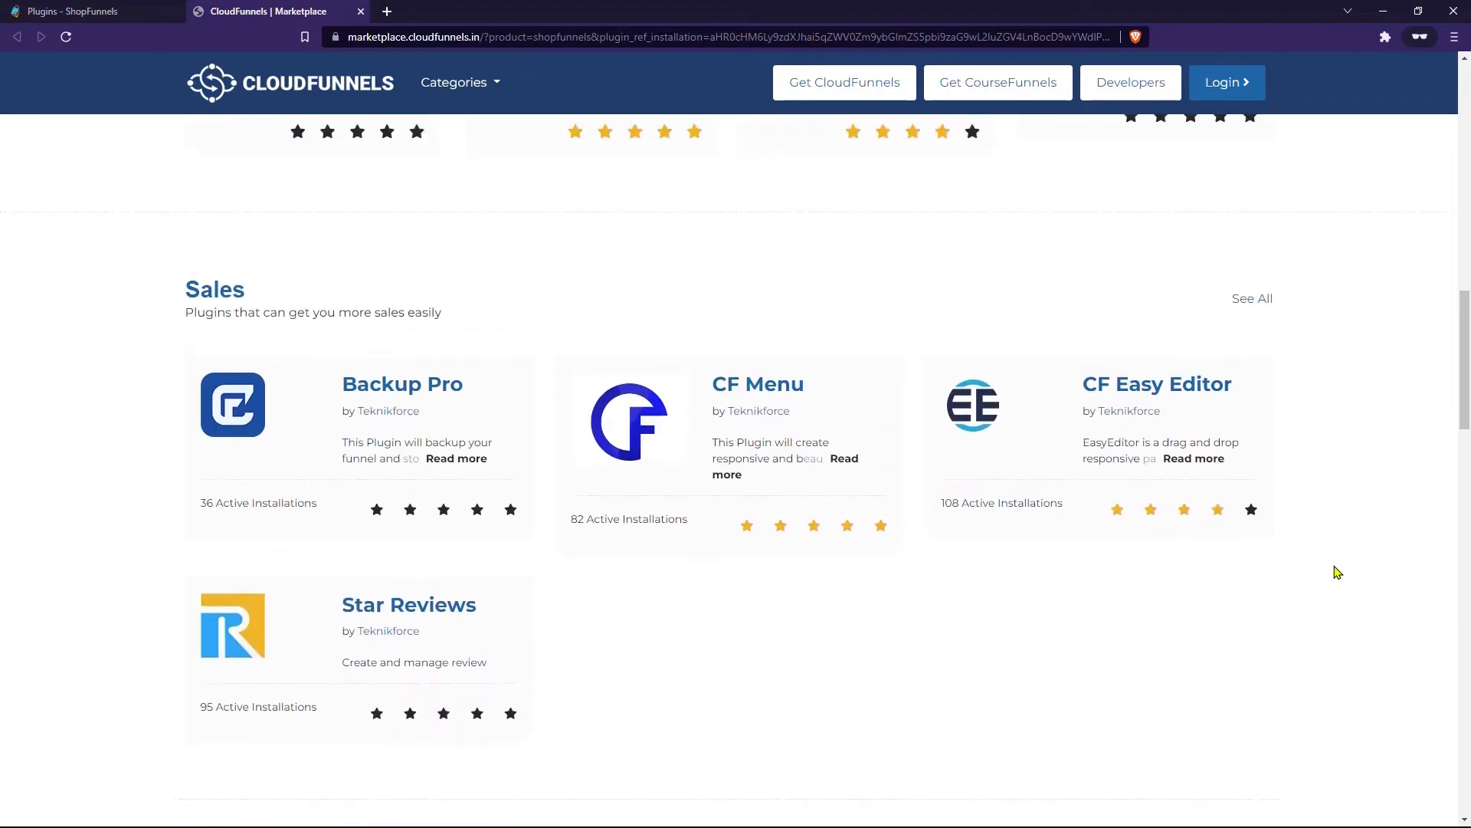
scroll(1337, 573, "down", 12)
scroll(1337, 572, "up", 20)
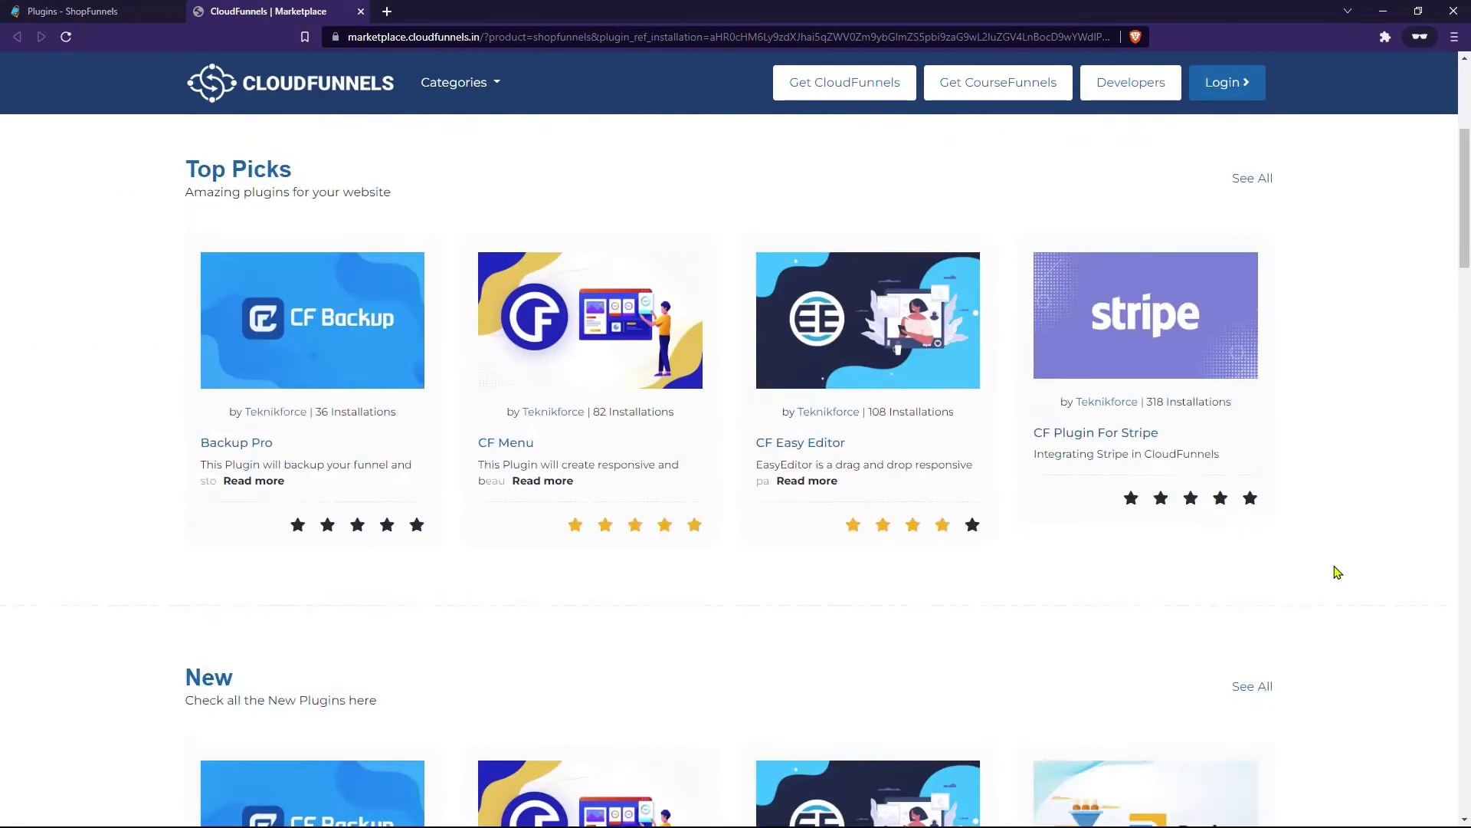
left_click(679, 309)
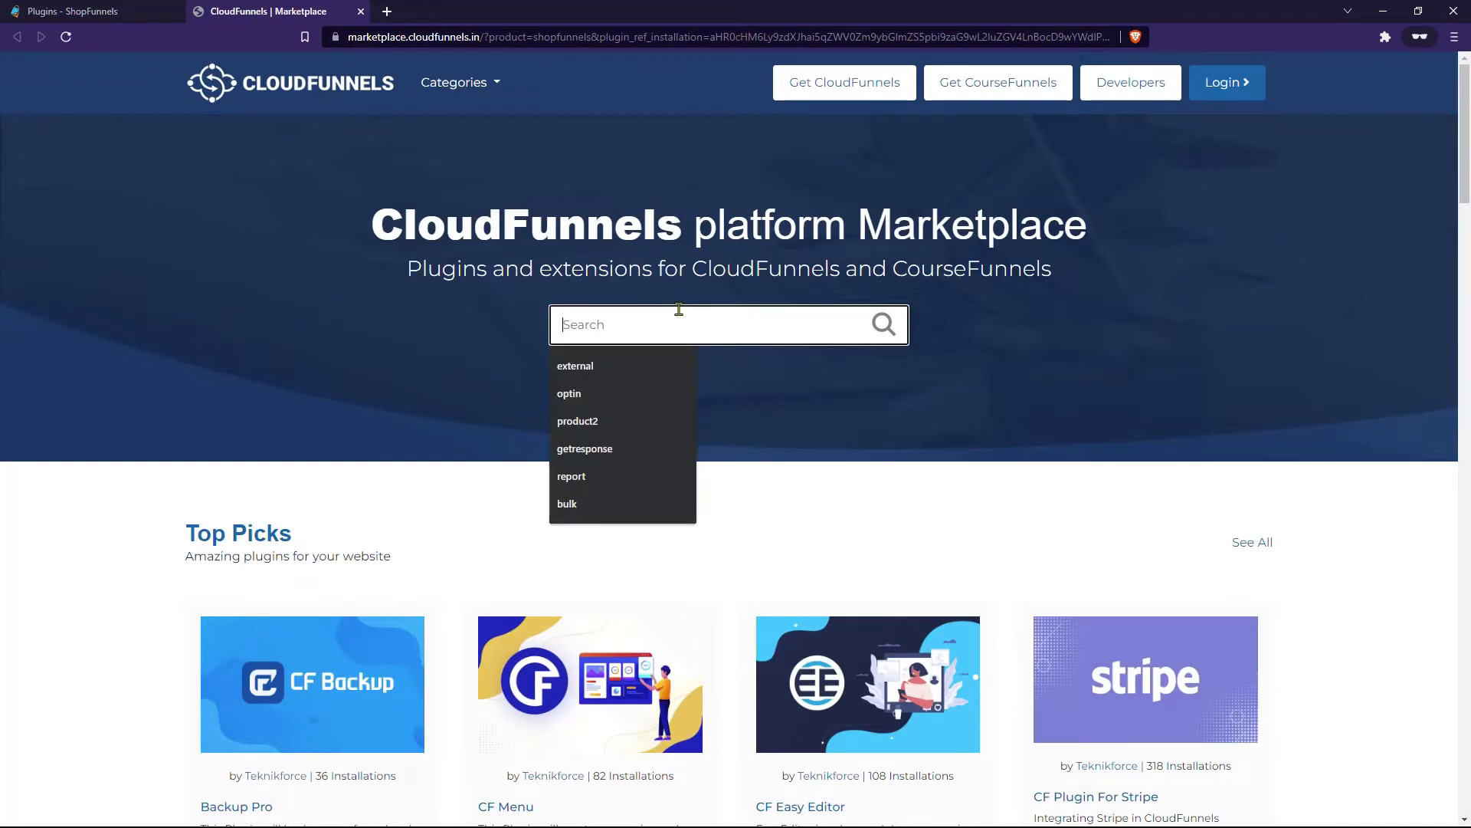
type("external")
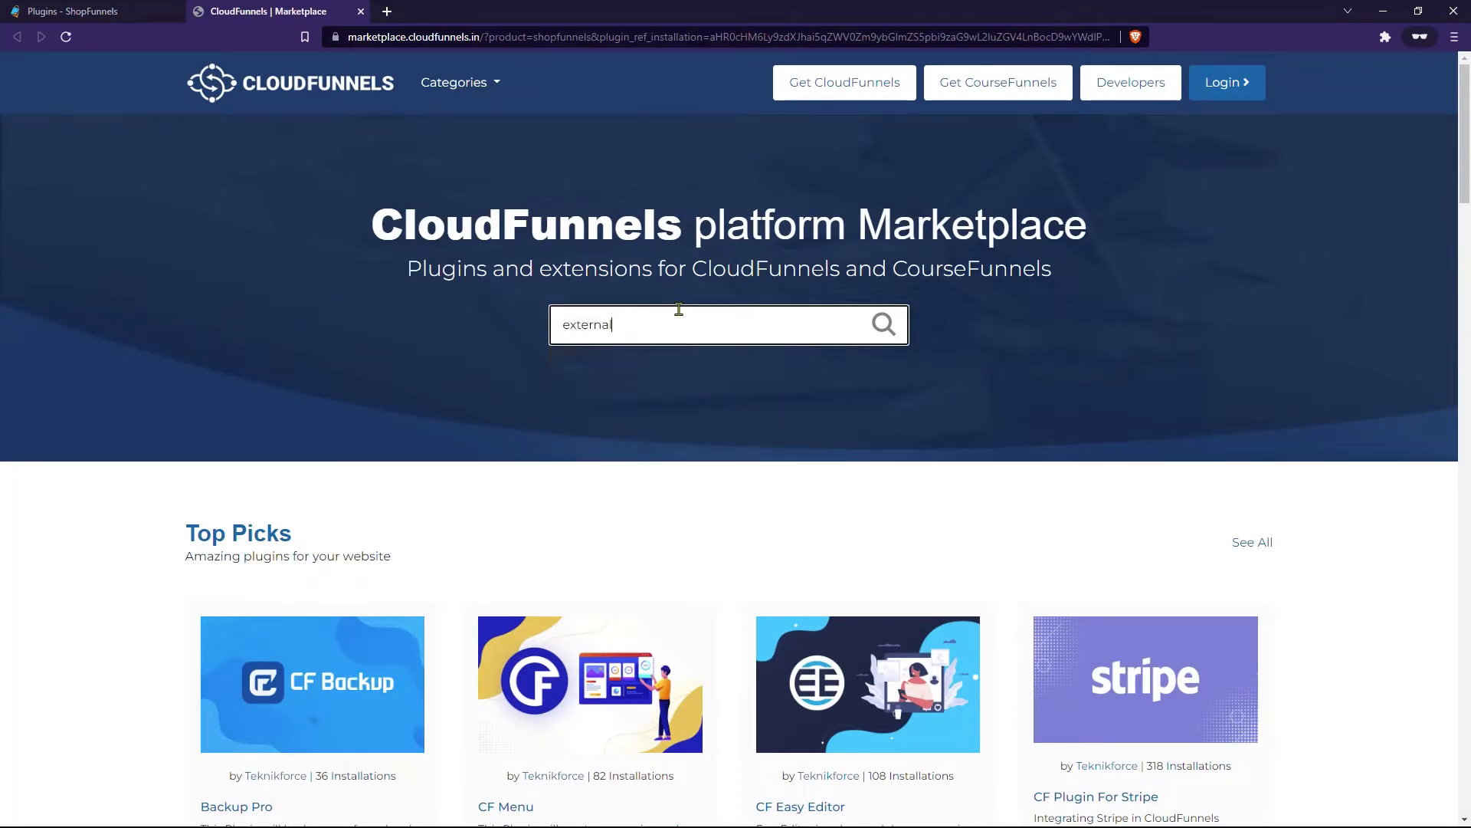
key("Return")
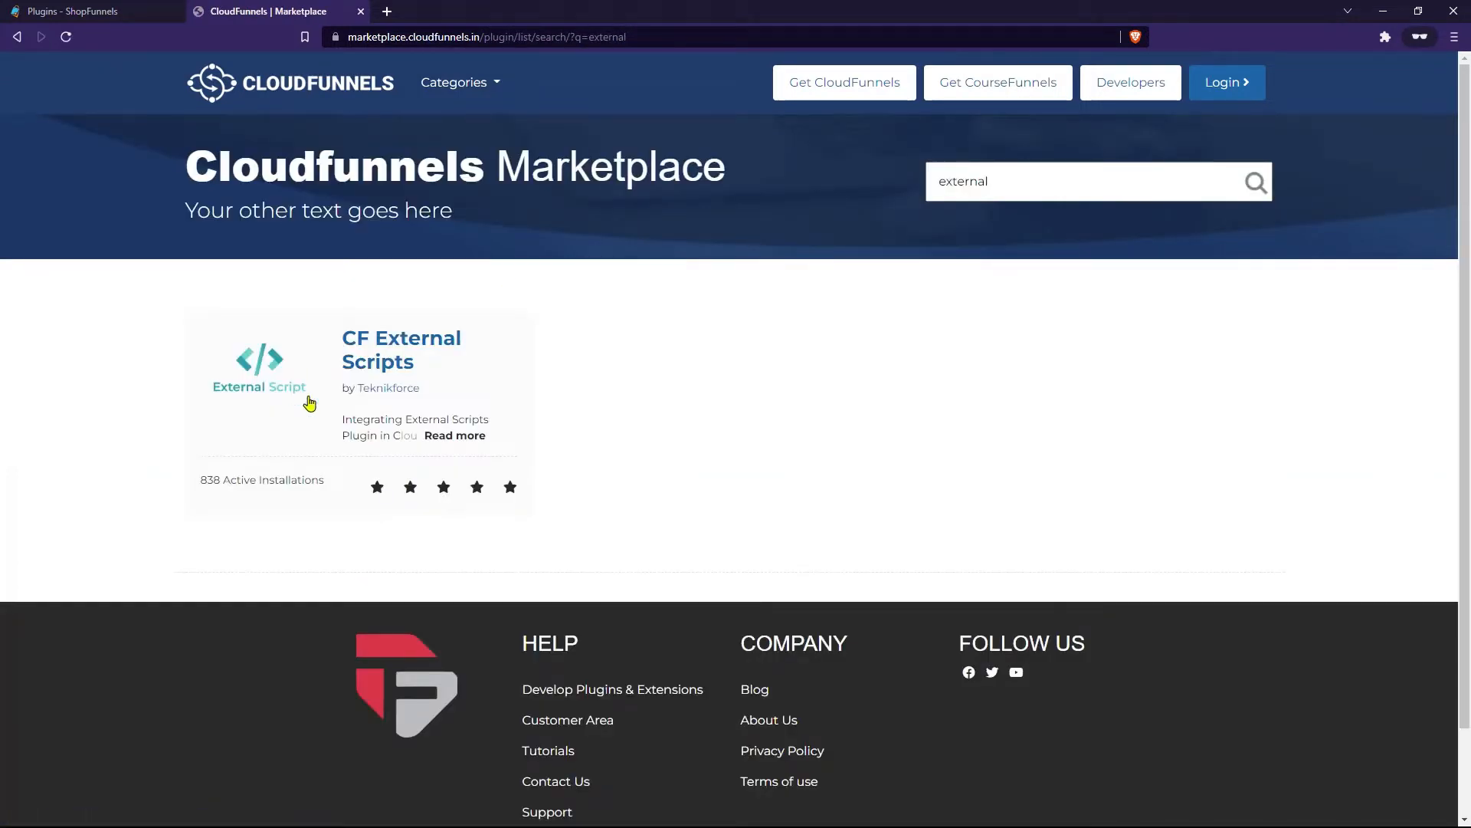
left_click(425, 353)
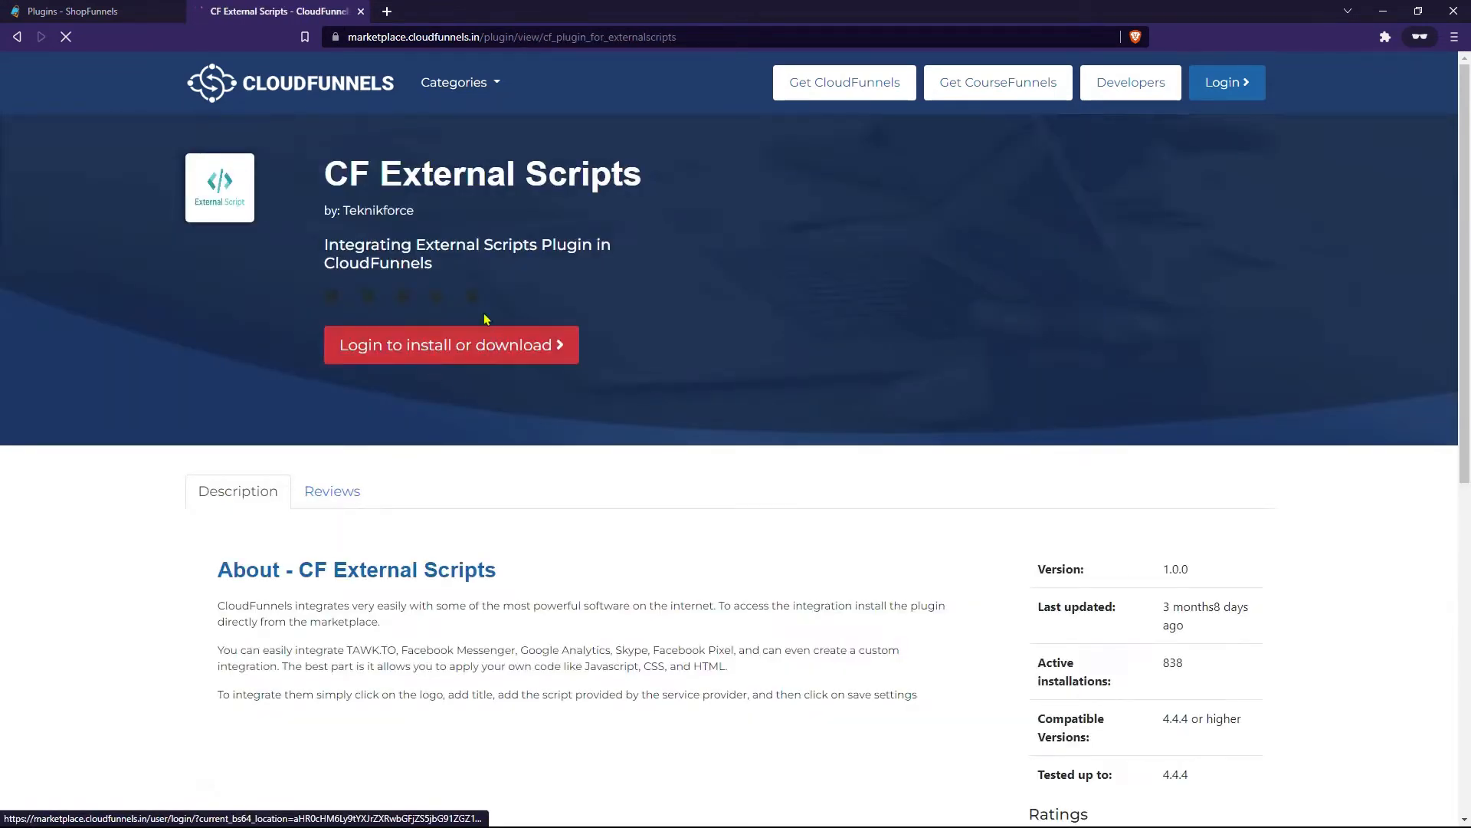
Sign in to the marketplace membership with the saved account email and password so the plugin can be installed.
left_click(433, 360)
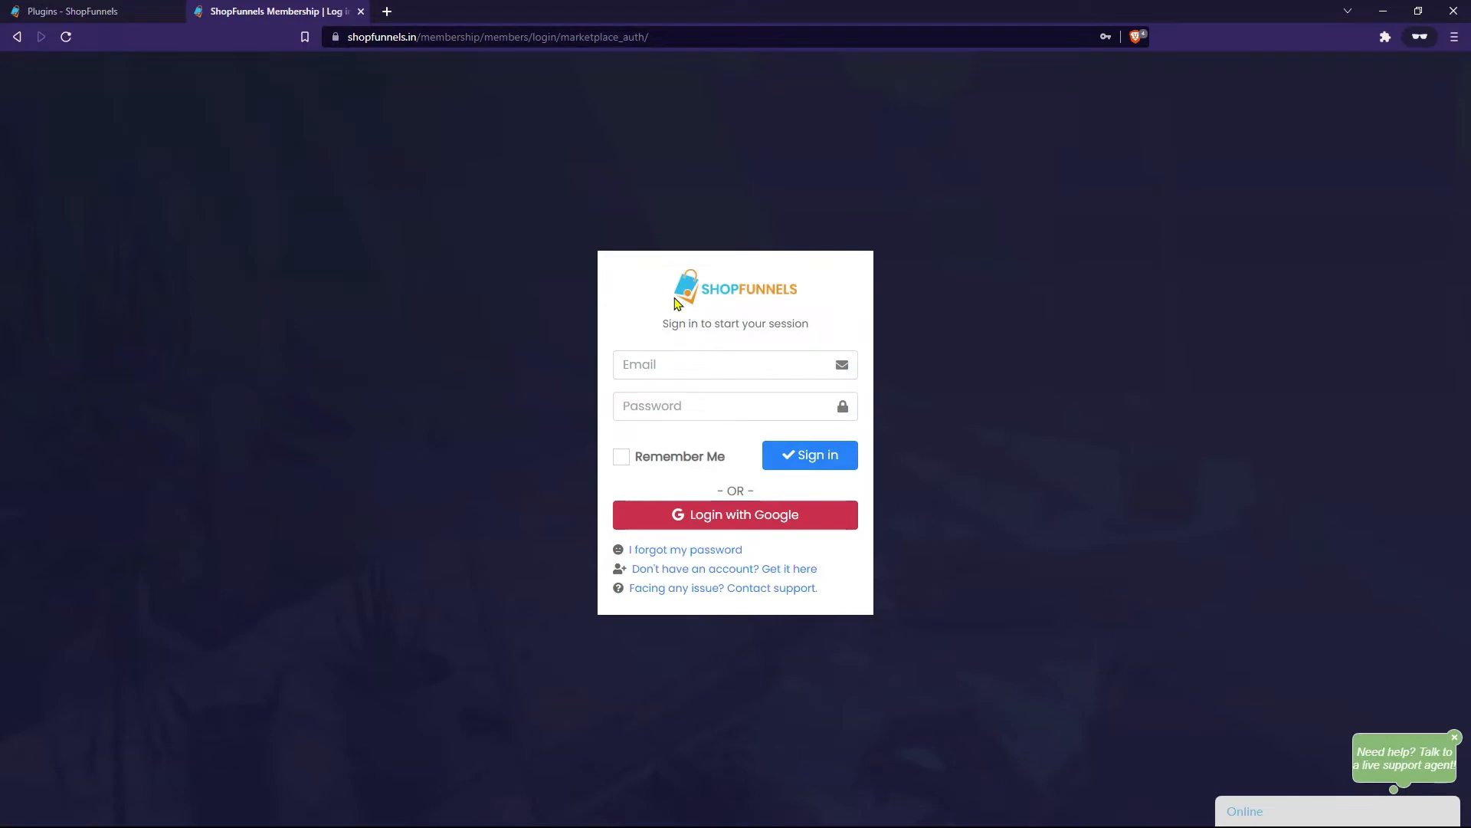
left_click(653, 363)
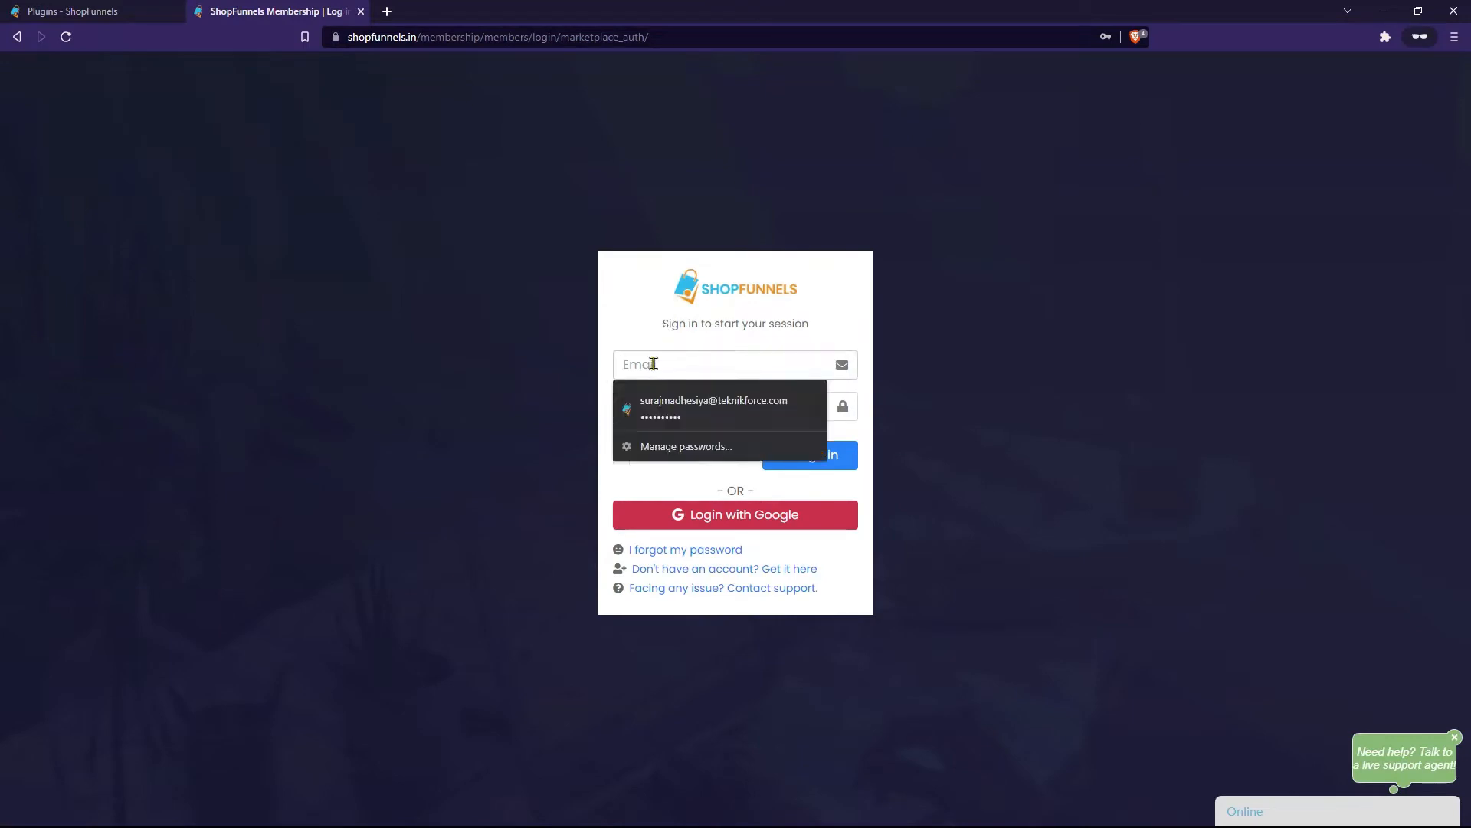
key("Down")
key("Return")
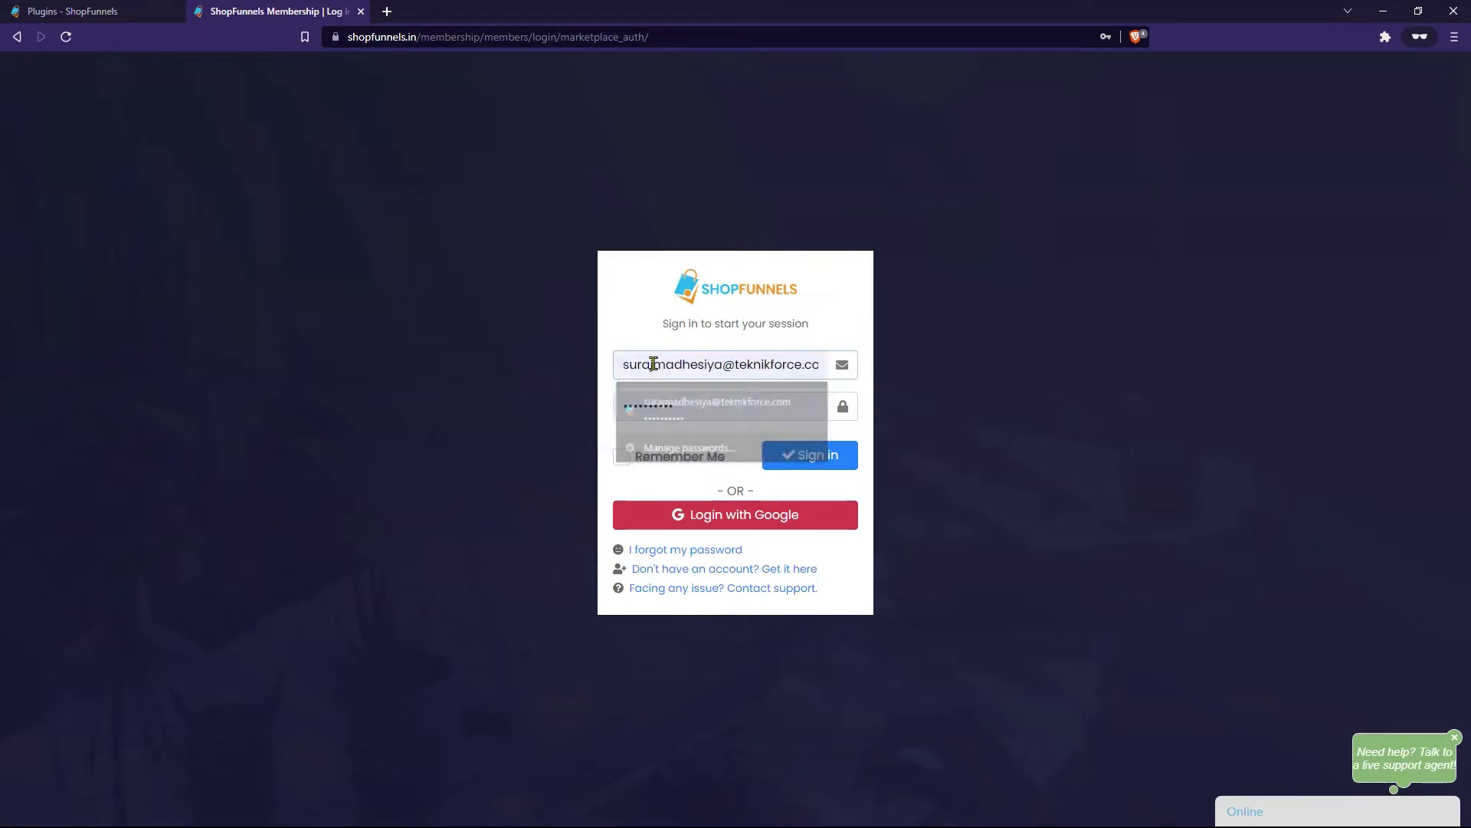
left_click(818, 469)
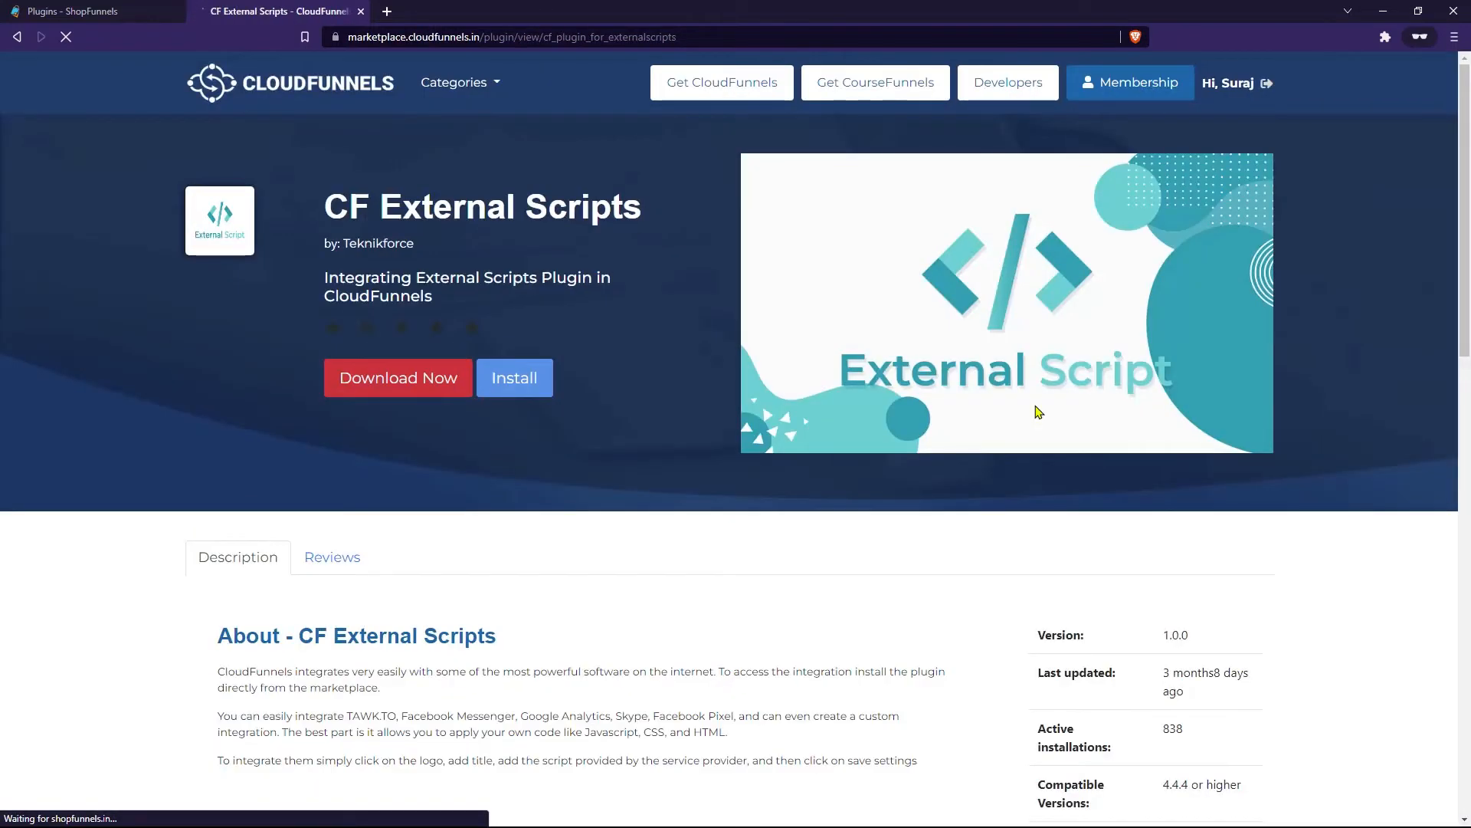
Install the CF External Scripts plugin and activate it in the shop's plugin list.
left_click(499, 387)
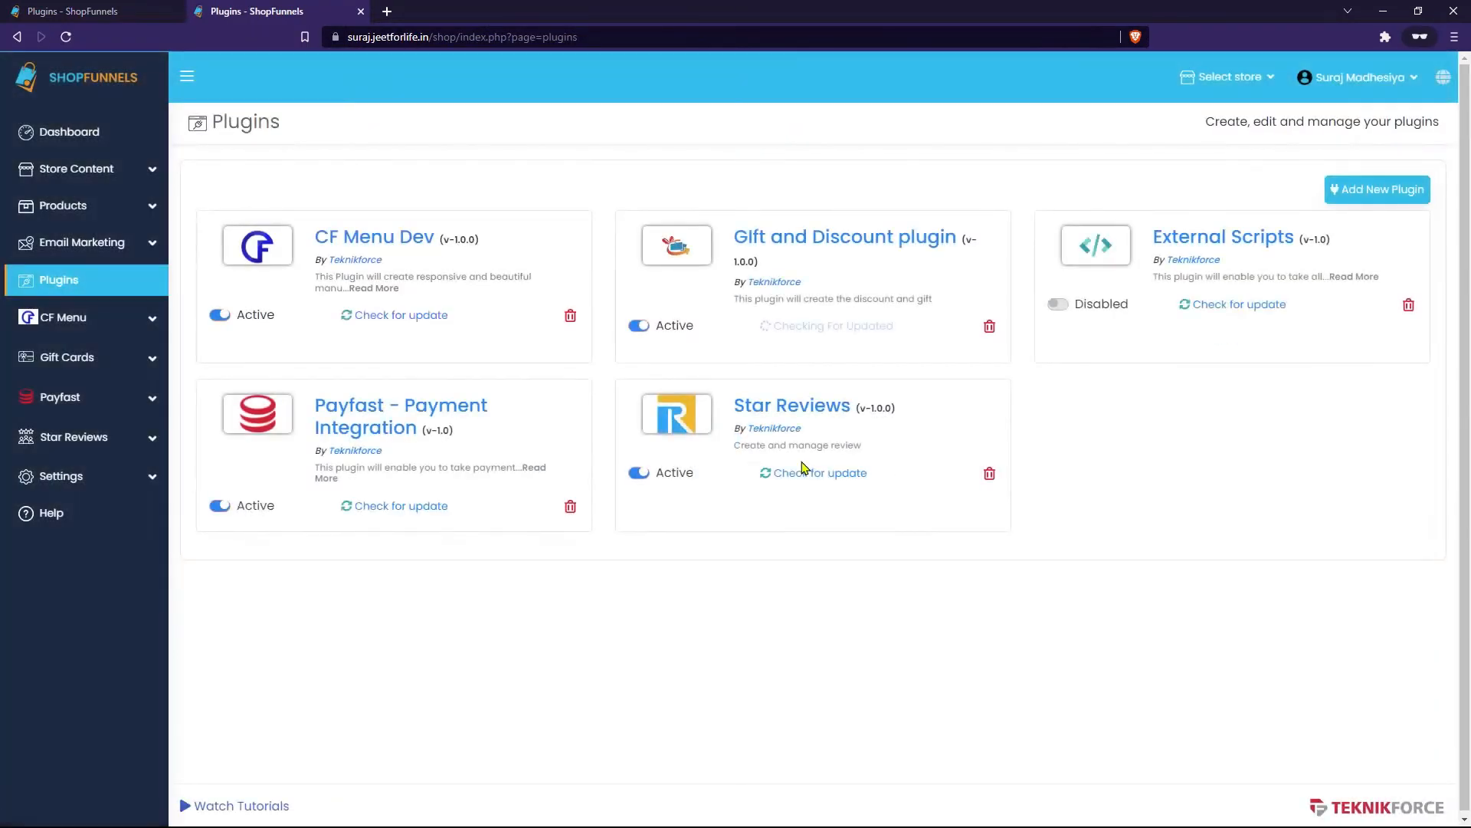
left_click(1059, 305)
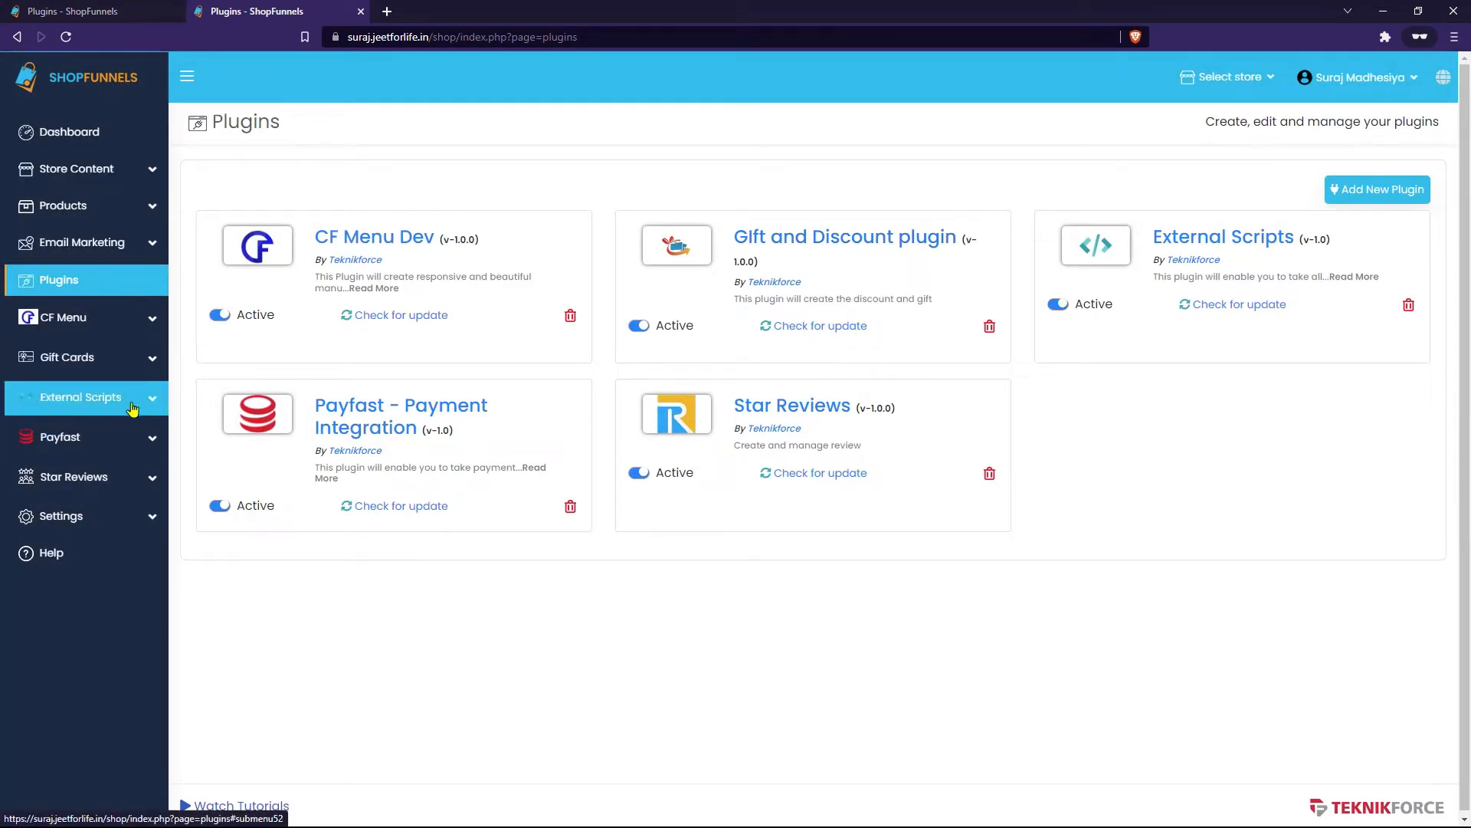
Delete the existing "Tawk" and "This is the custom" integrations from the External Scripts setup list.
left_click(102, 400)
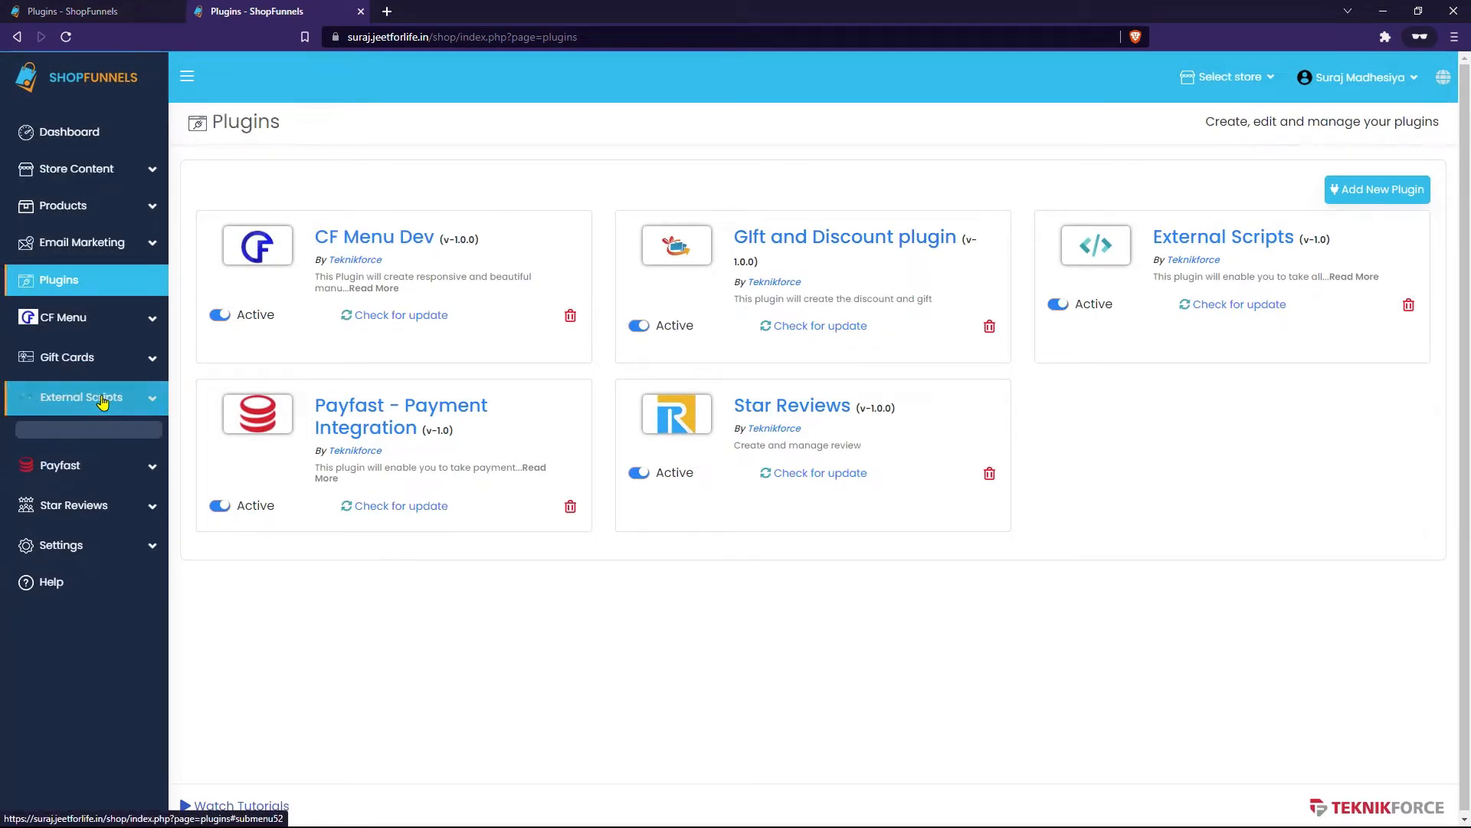
left_click(83, 449)
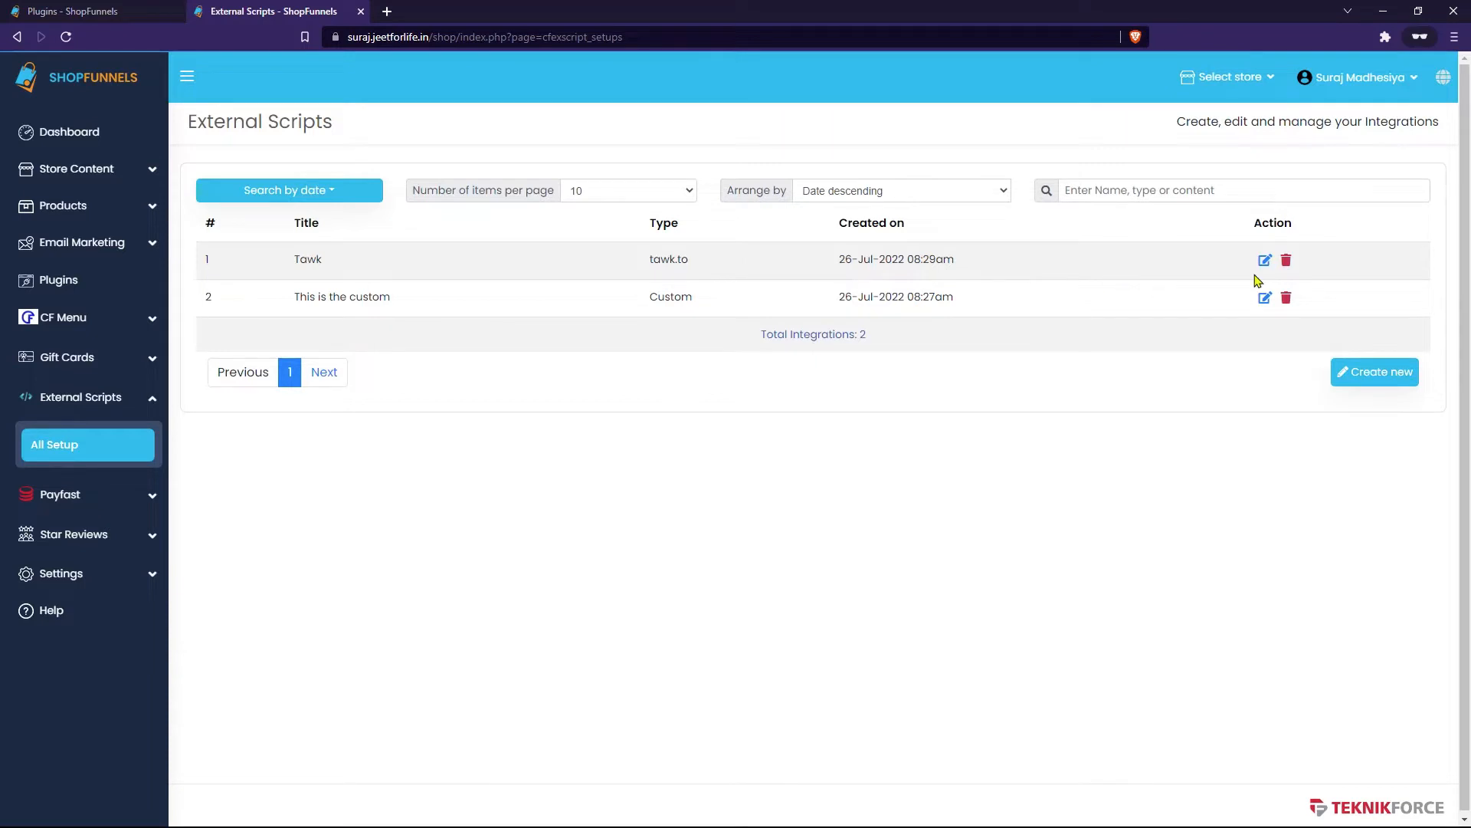
left_click(1287, 262)
key("Return")
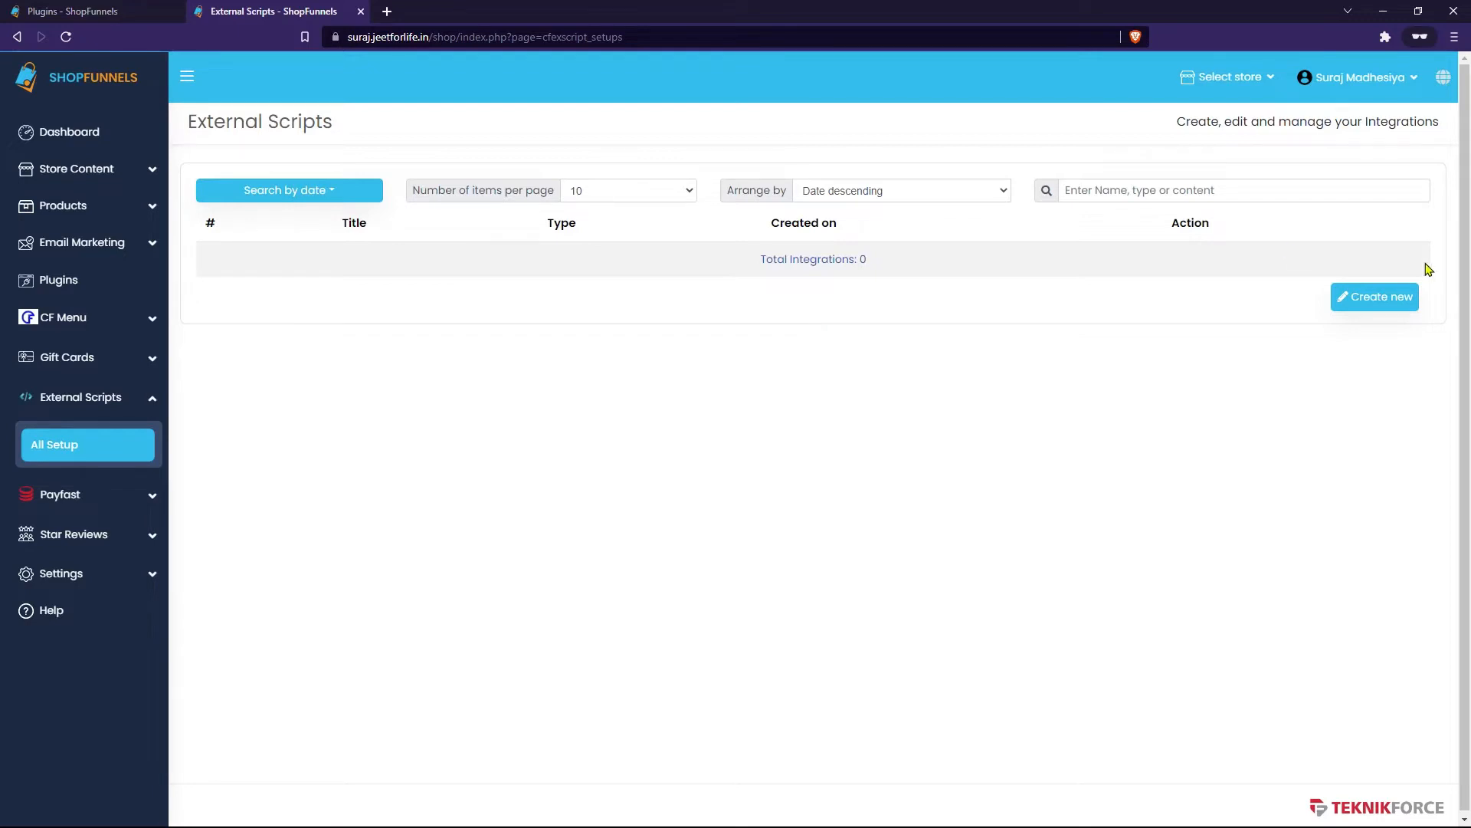
Create a new custom integration in External Scripts and title it "This is the custom Script".
left_click(1367, 306)
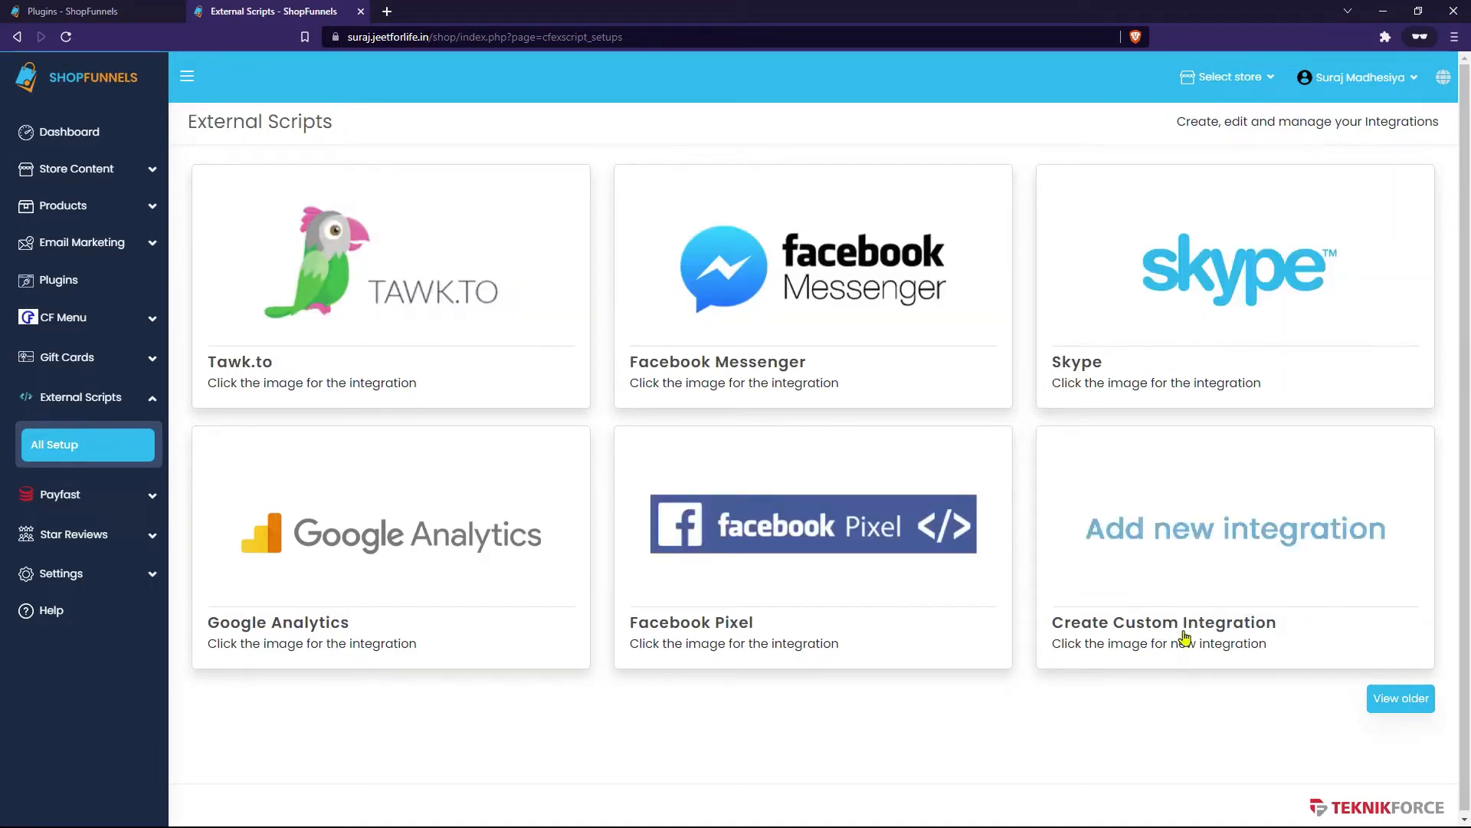
left_click(1185, 536)
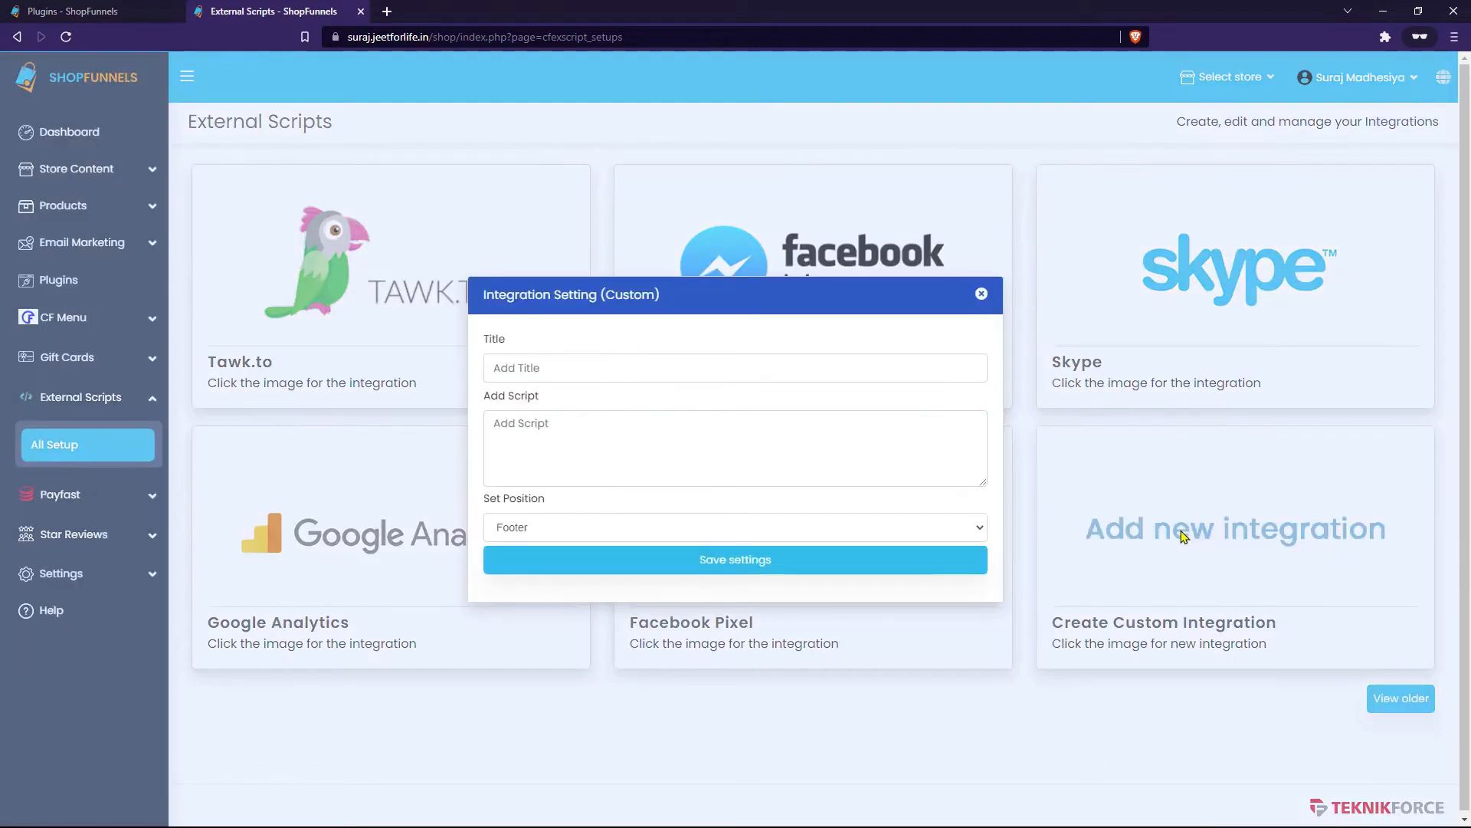
left_click(527, 371)
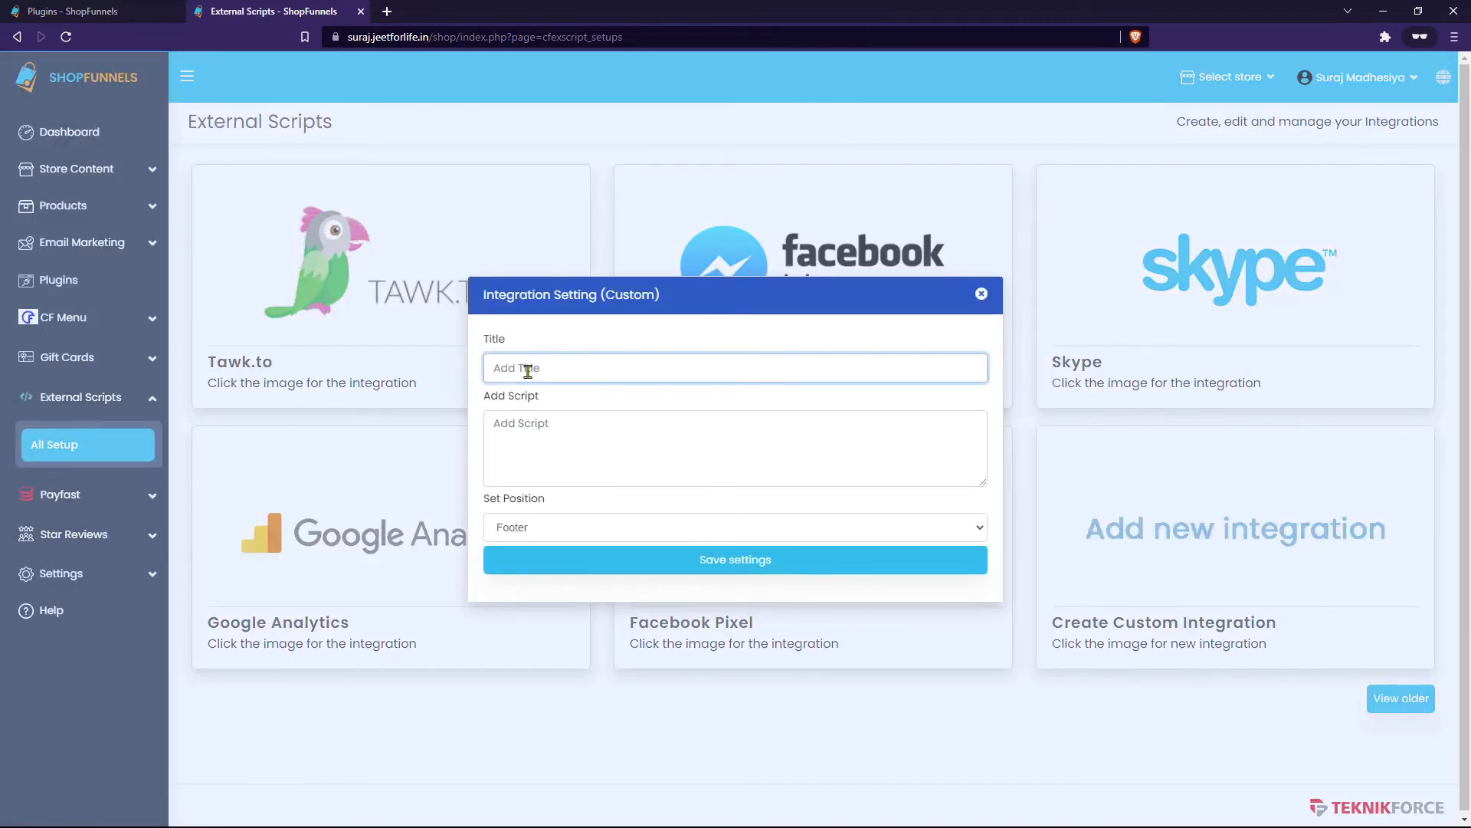
type("This is the custom Scrpti")
Add a script block containing alert('Hii'); between <script> and </script> tags to the custom integration.
left_click(559, 481)
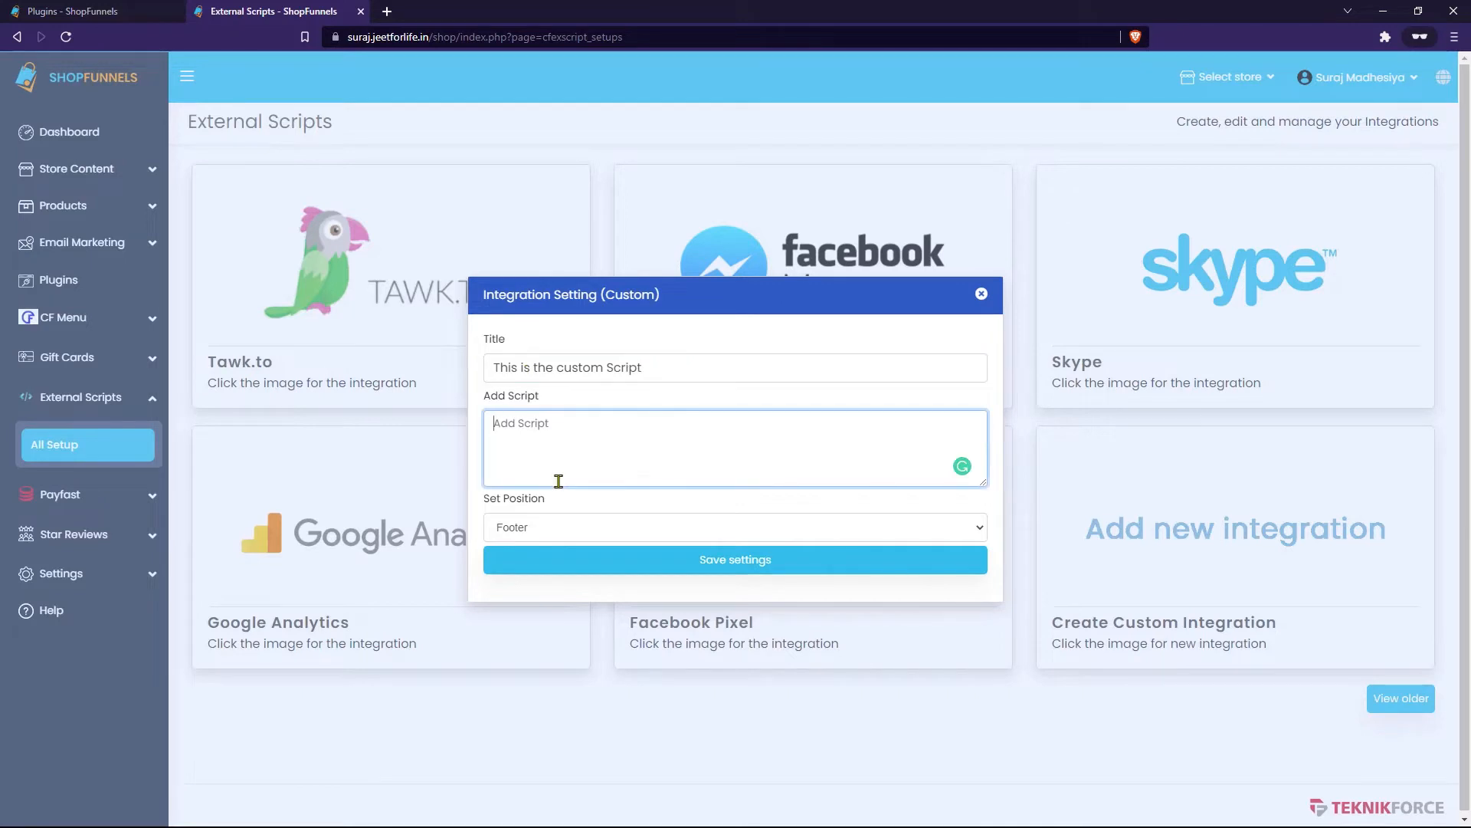
type("<script>")
key("Return")
type("</script>")
key("Return")
key("Up")
key("Return")
type("alert('Hii');")
left_click(558, 507)
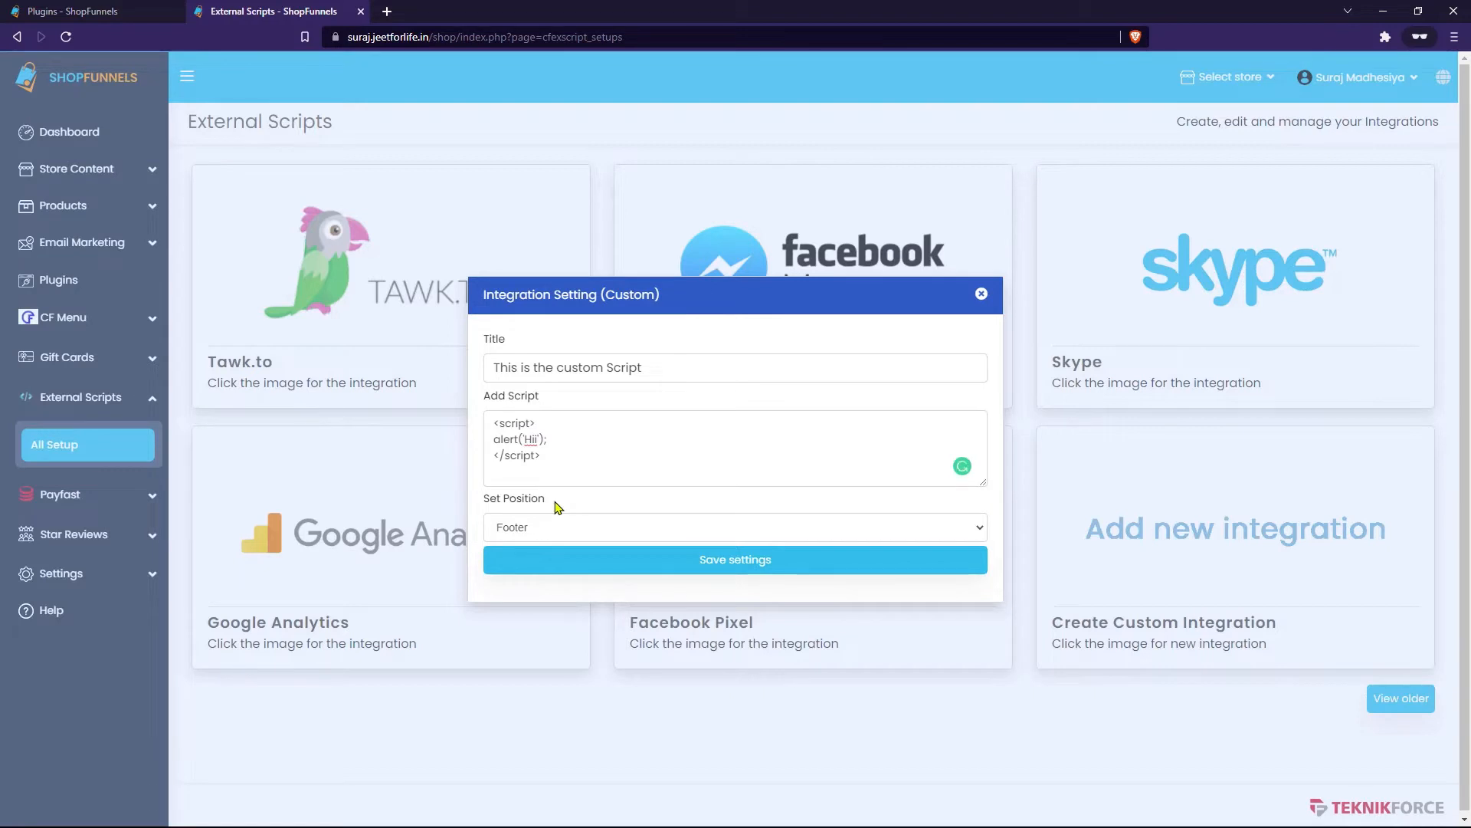
triple_click(558, 507)
left_click(558, 507)
Keep the script position at Footer, save the custom integration's settings and close its dialog.
left_click(577, 532)
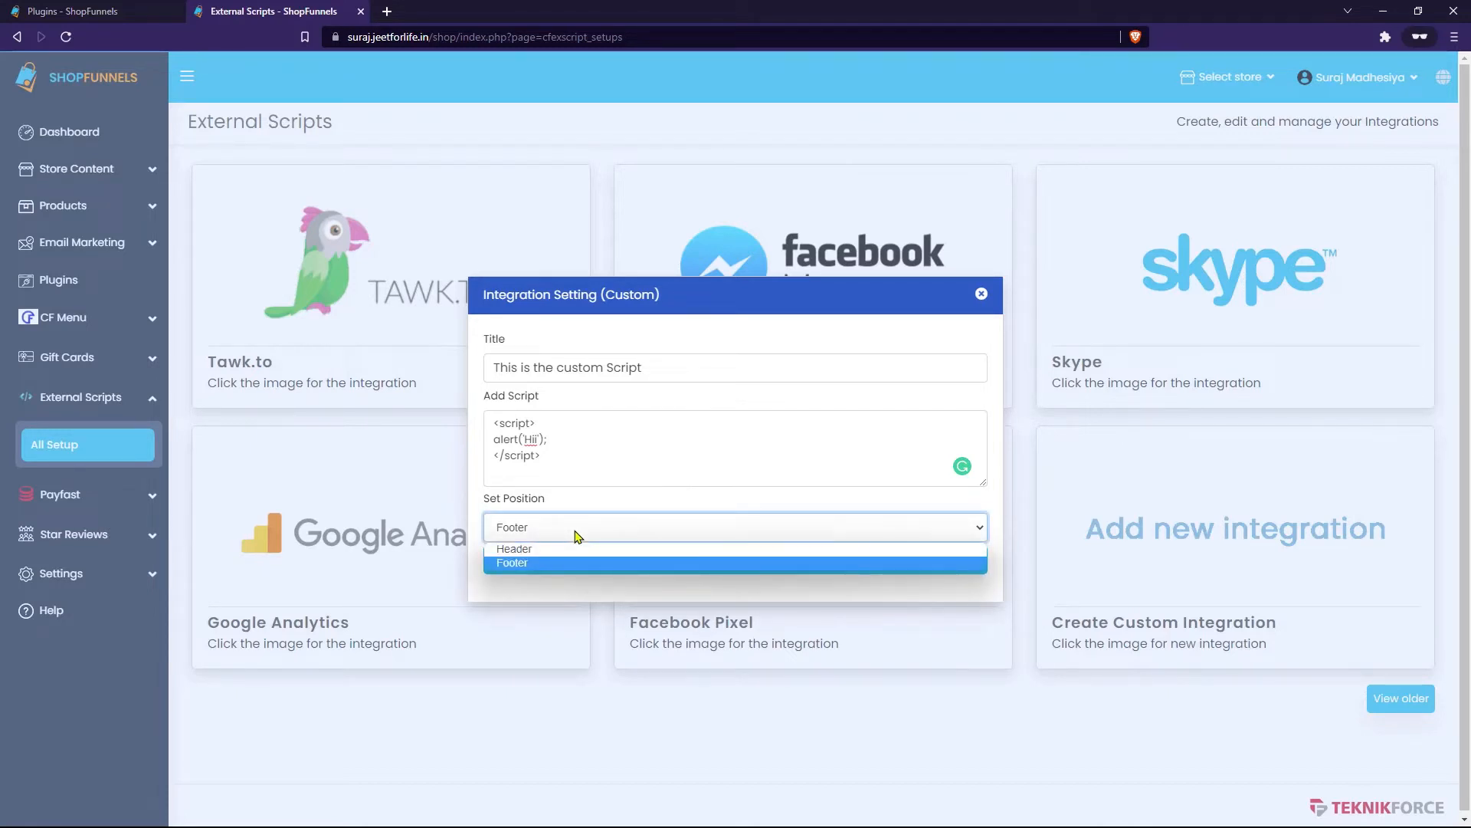
left_click(566, 508)
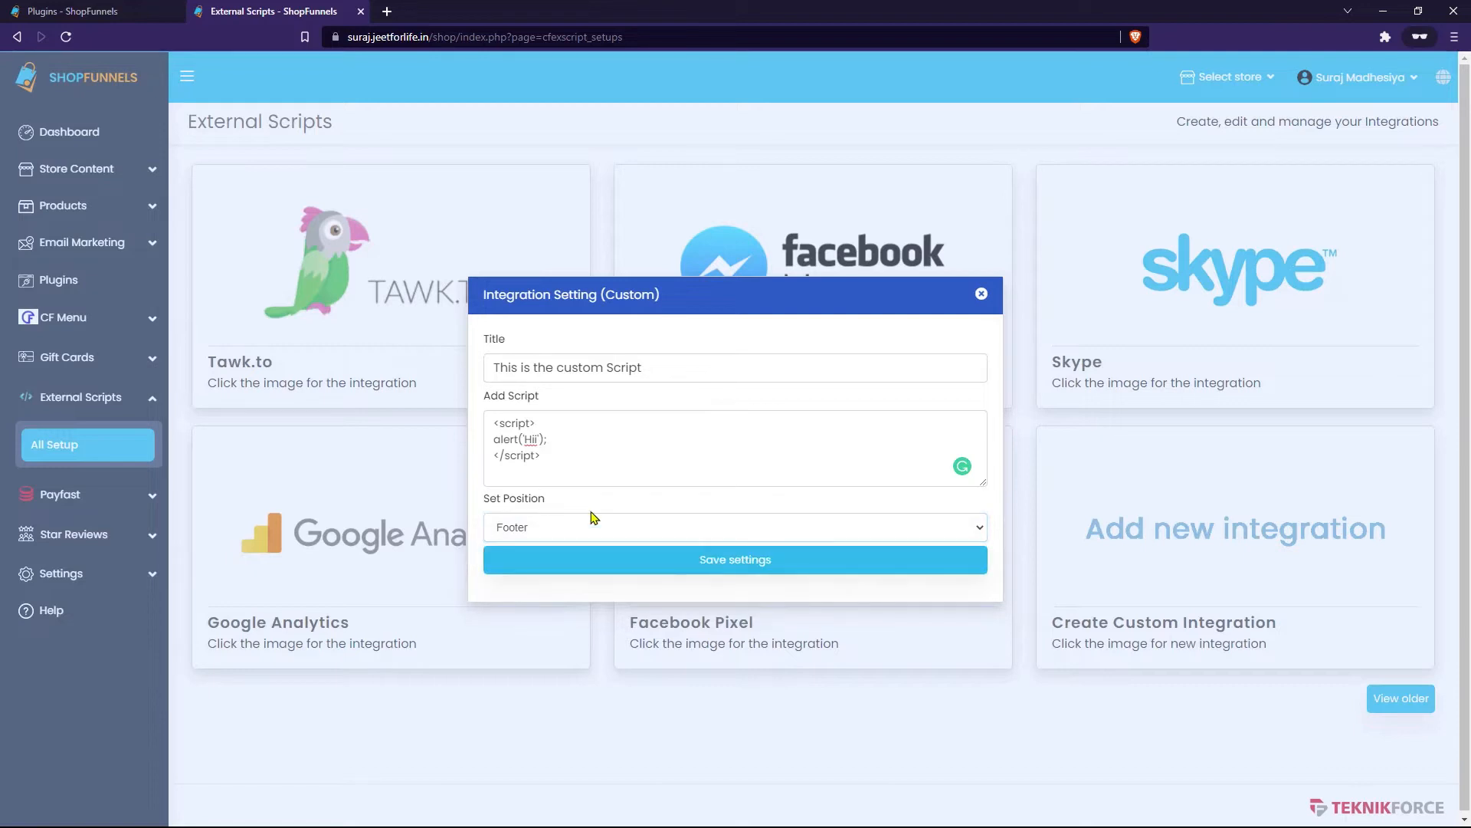
left_click(579, 535)
left_click(579, 534)
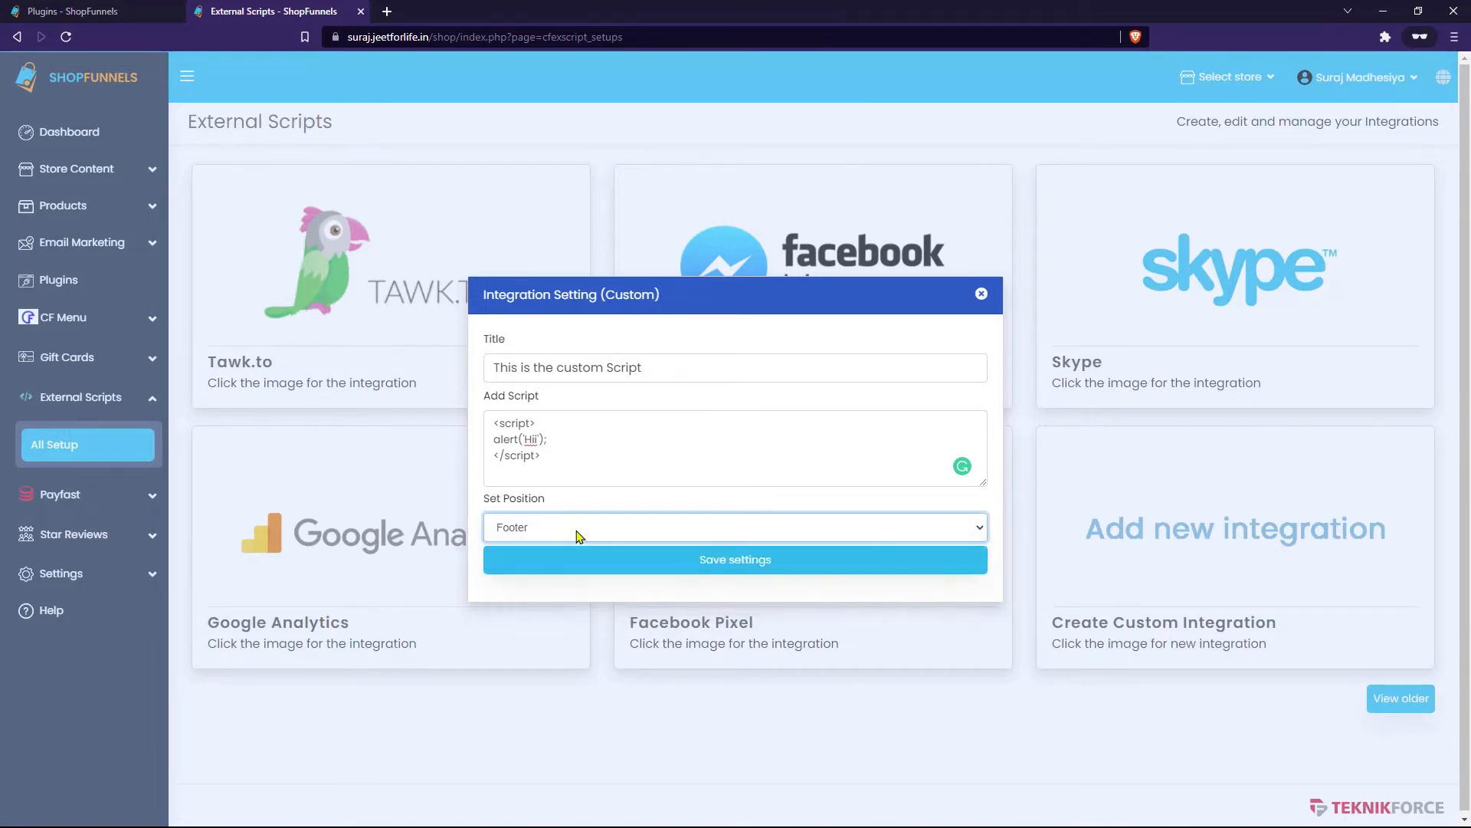
left_click(720, 575)
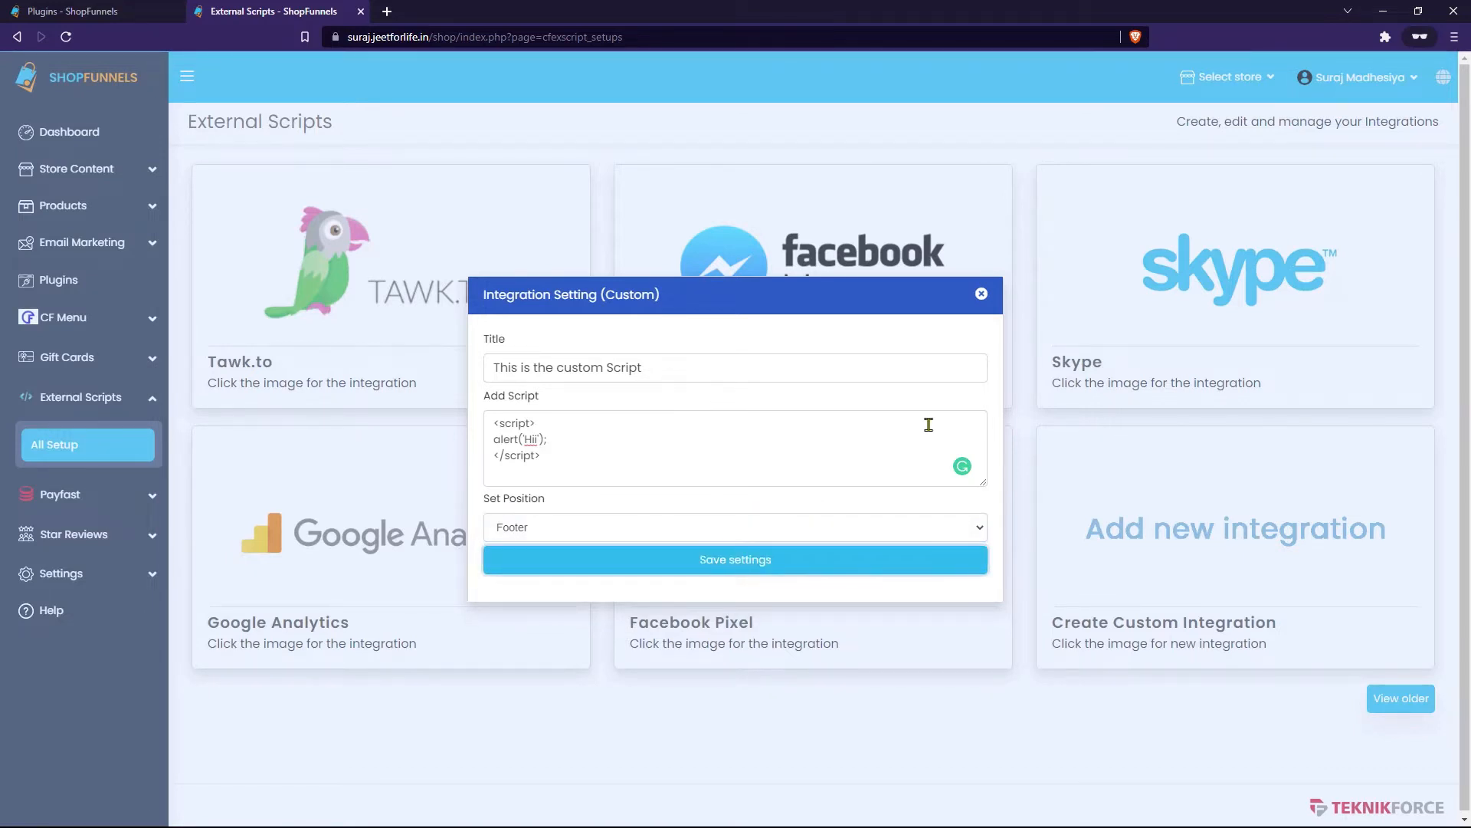
left_click(981, 286)
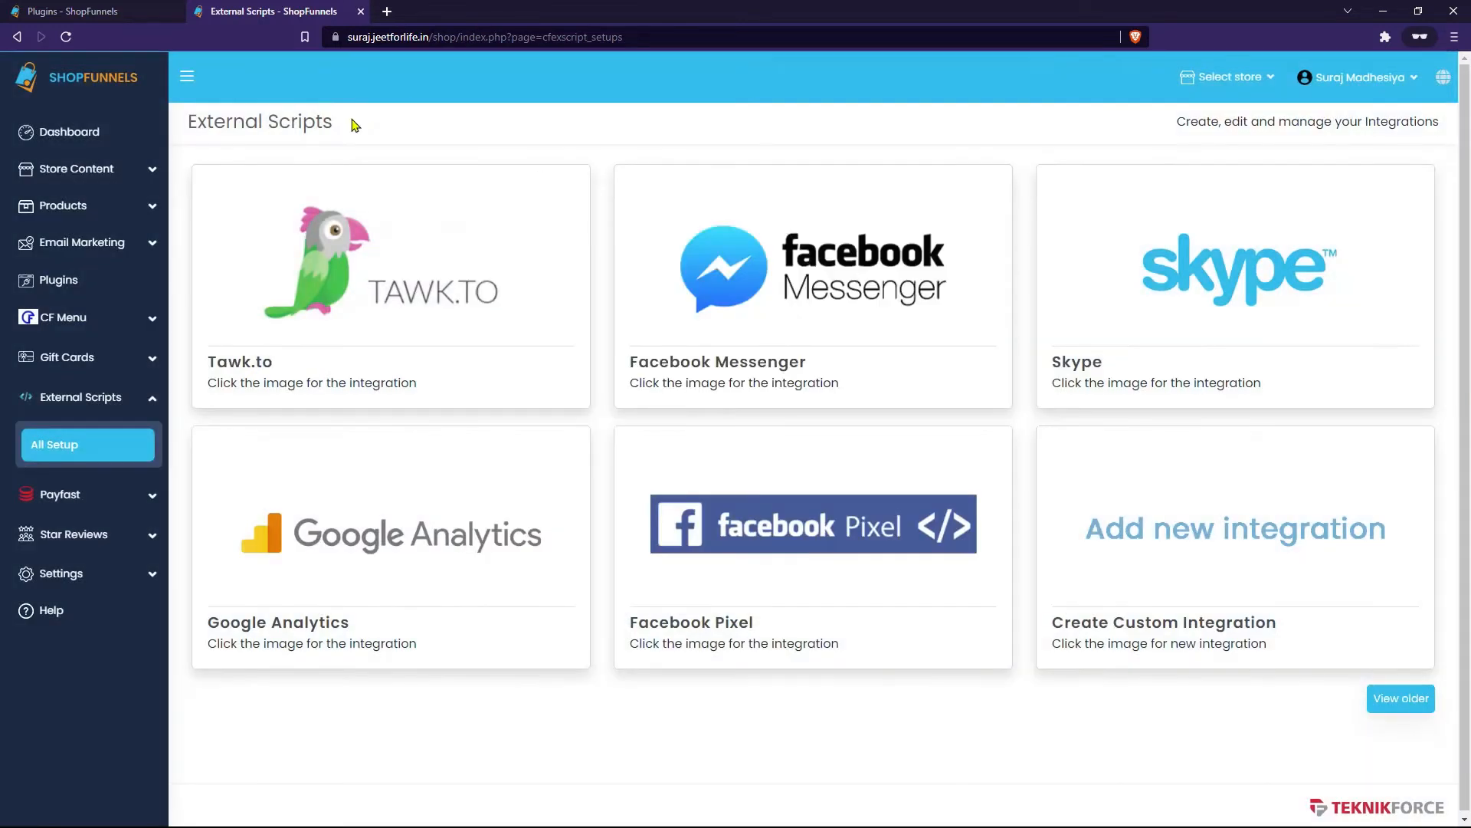
Open the Home Store for editing from the store list and select its Salespage.
left_click(68, 173)
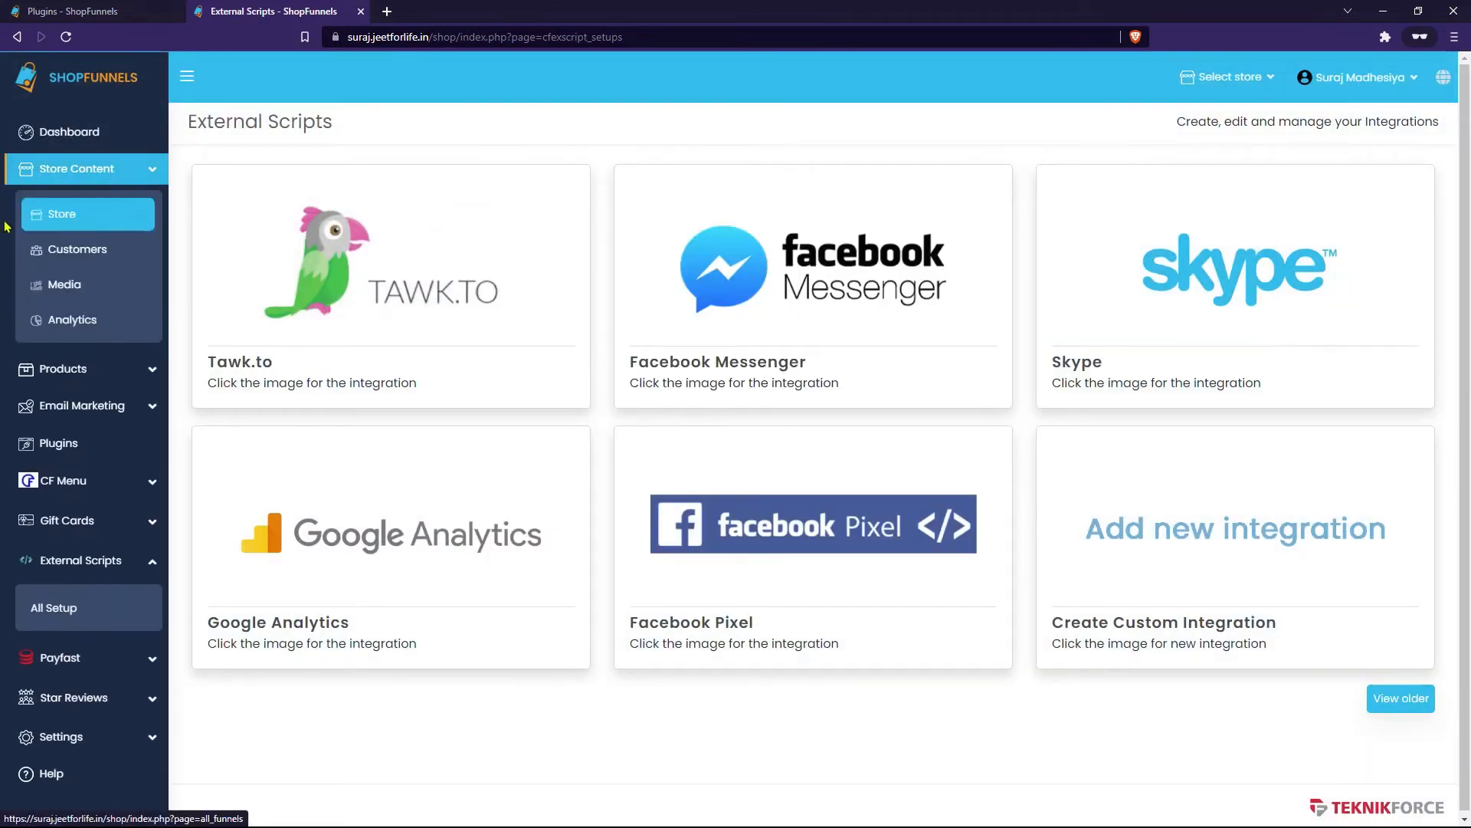
left_click(74, 221)
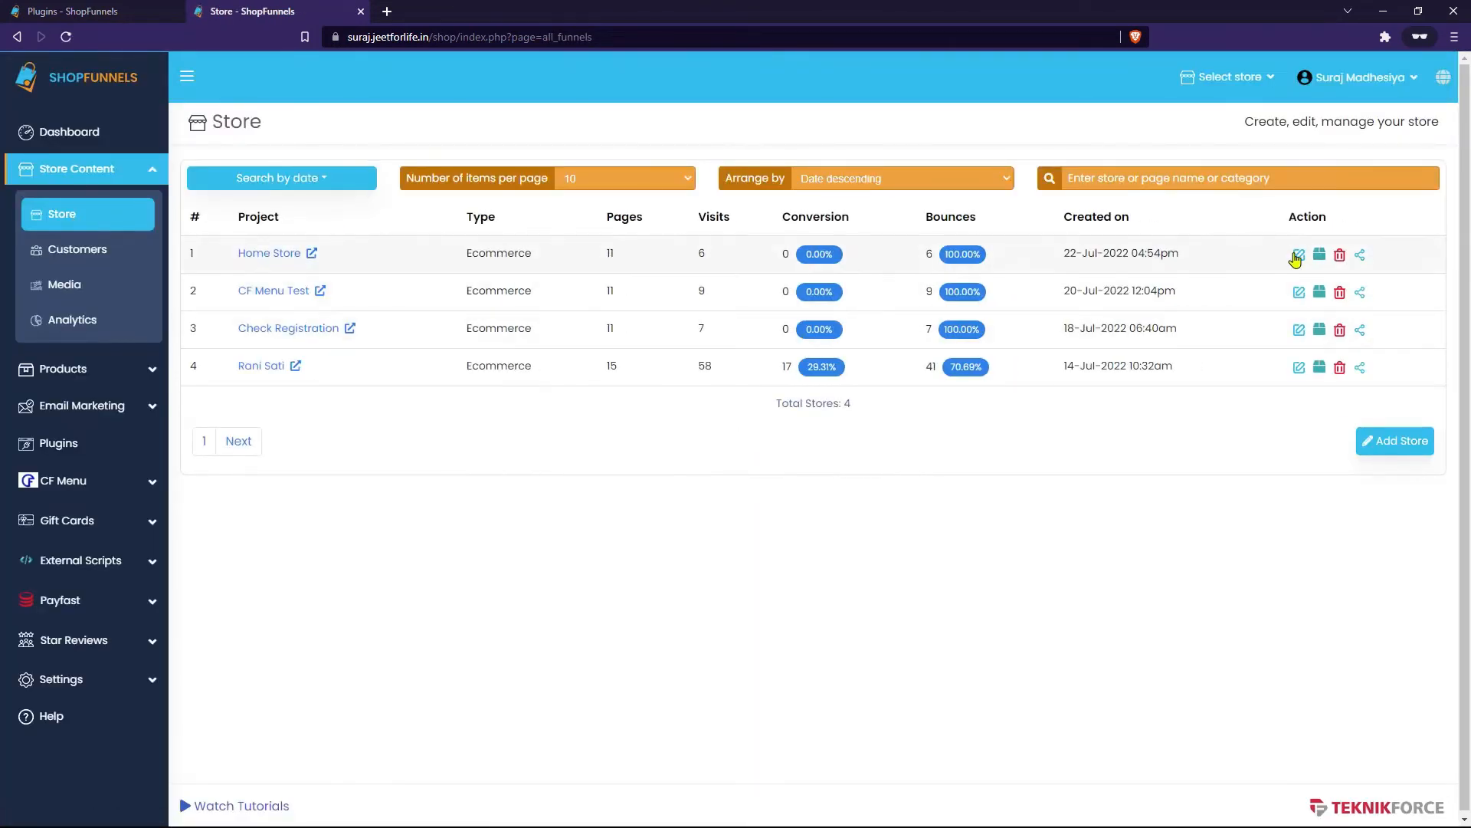
left_click(1297, 256)
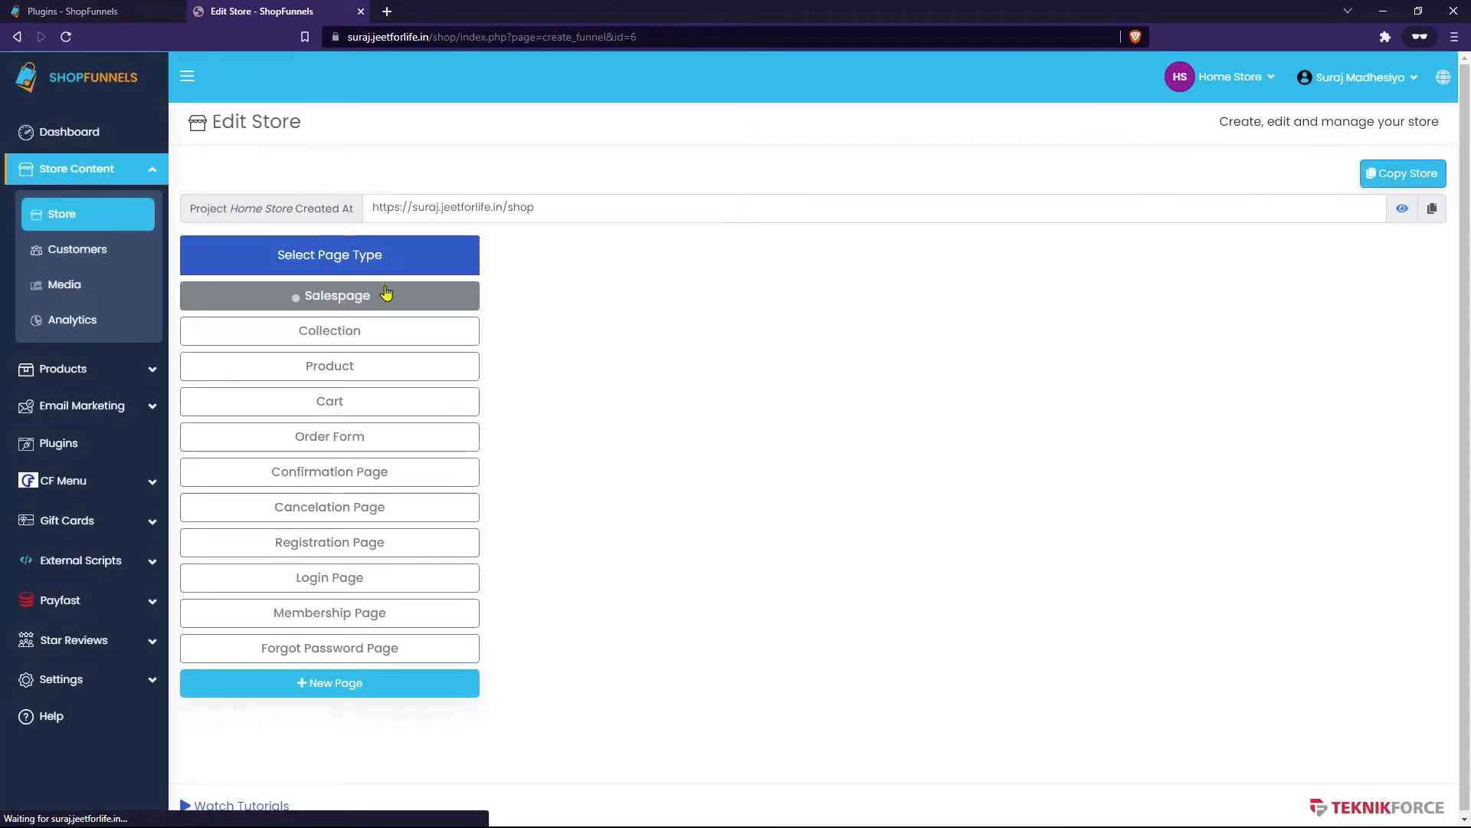
left_click(351, 368)
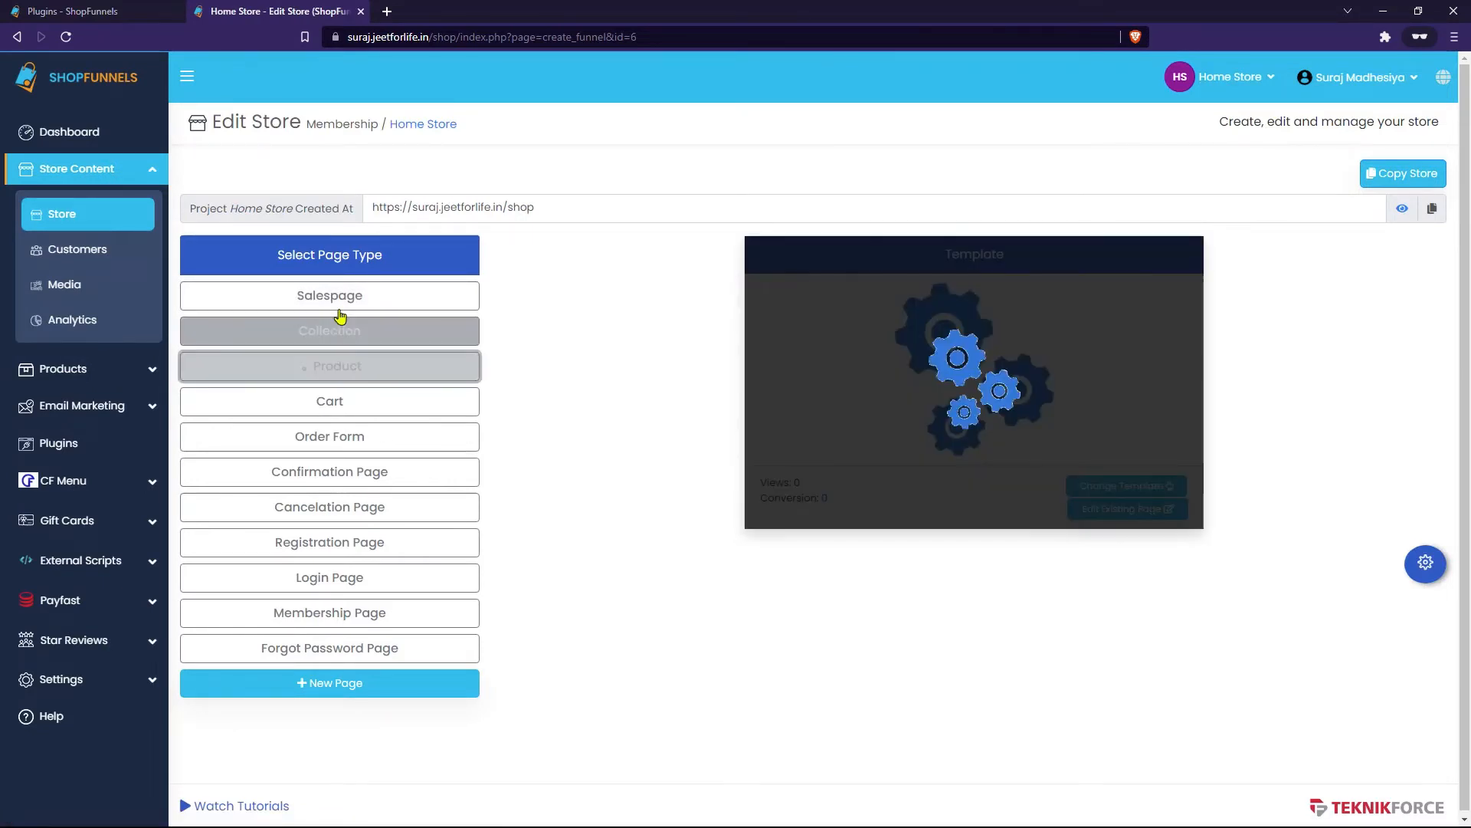
left_click(349, 305)
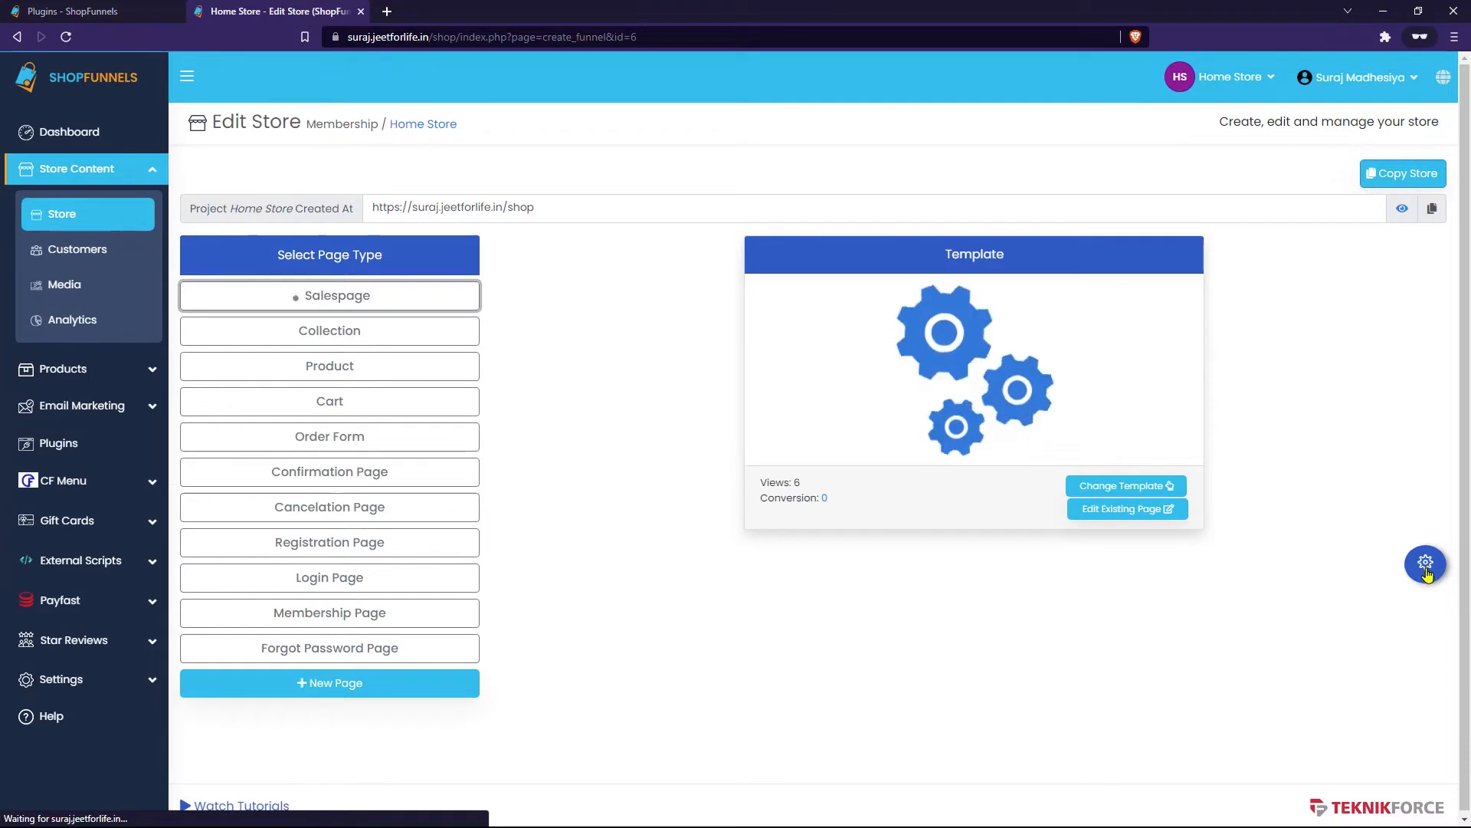
Enable the "This is the custom Script" integration in the Salespage's page settings and save them.
scroll(506, 676, "down", 3)
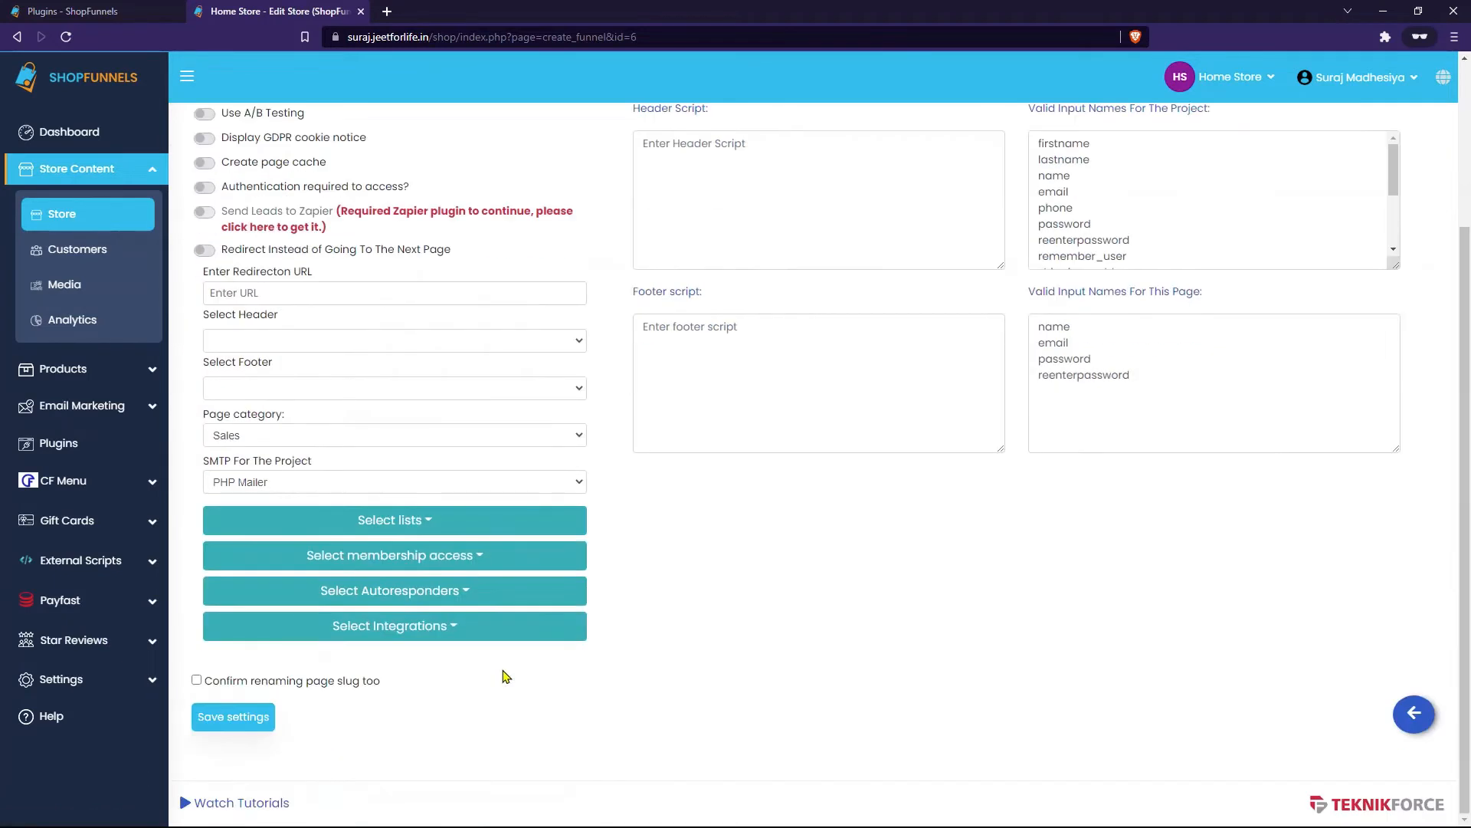
left_click(400, 633)
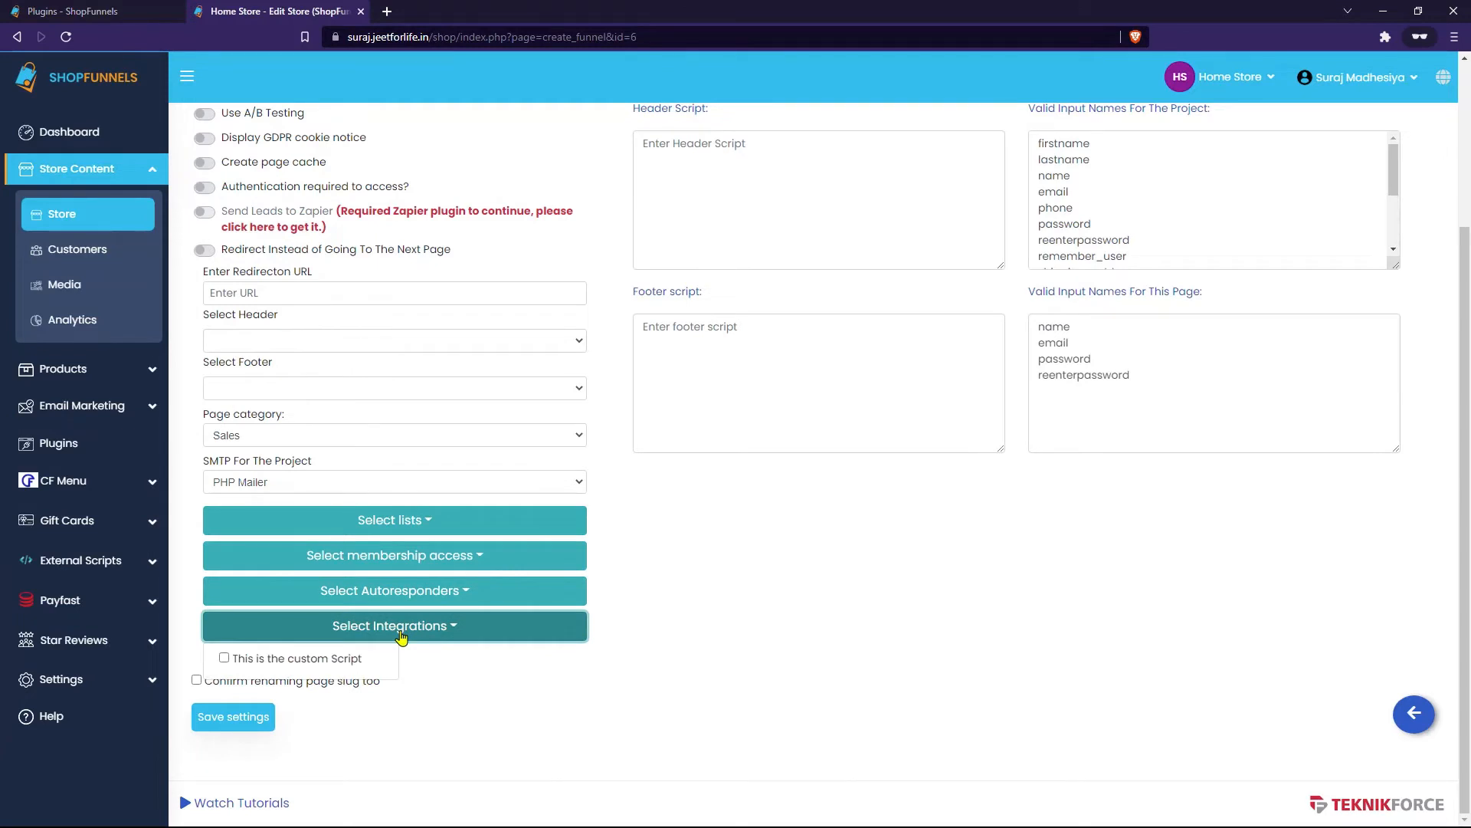
left_click(223, 659)
left_click(231, 717)
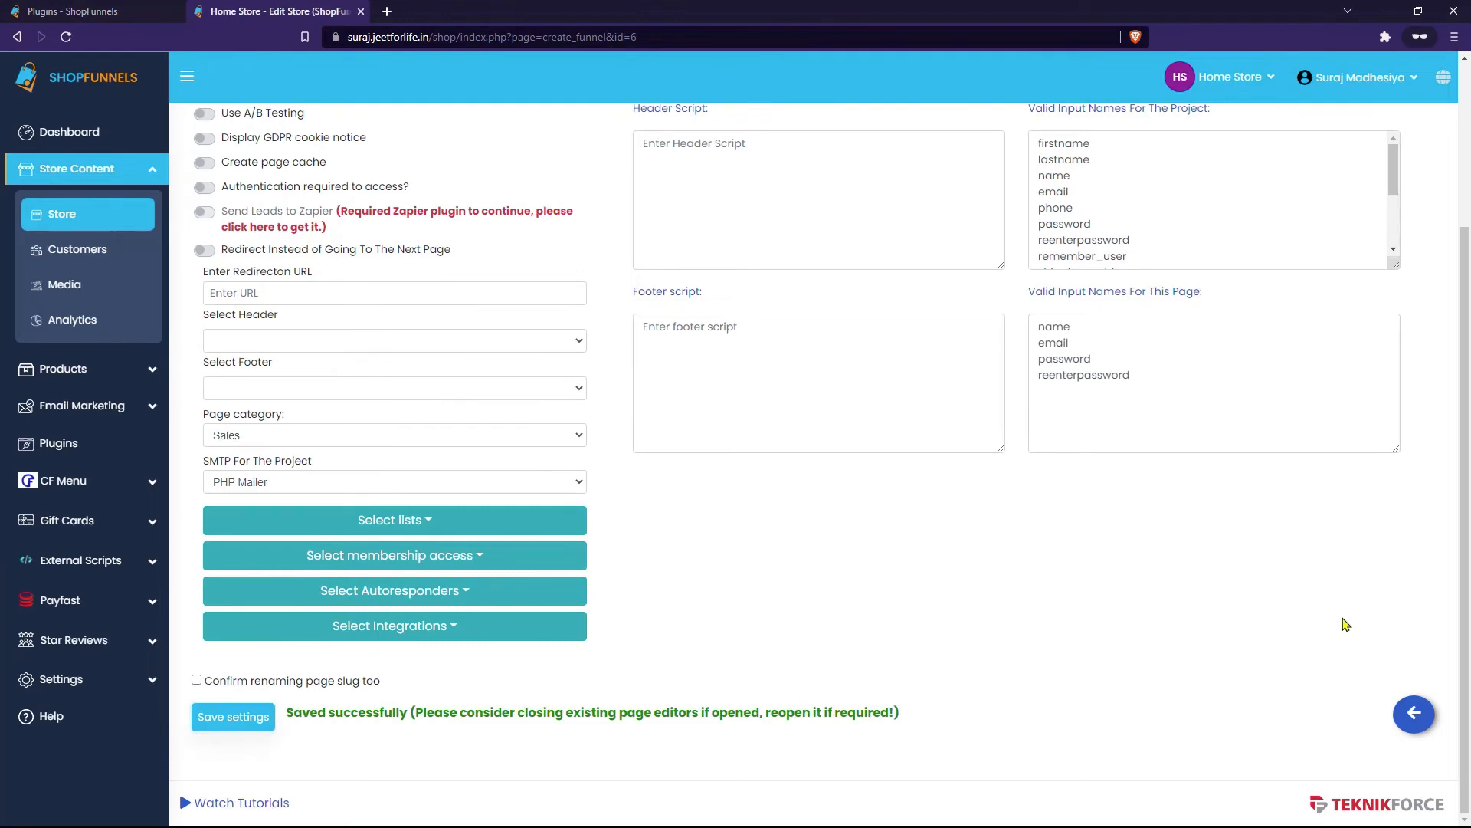
Open the live sales page to check the custom script's alert, and dismiss the alert.
scroll(1345, 617, "up", 3)
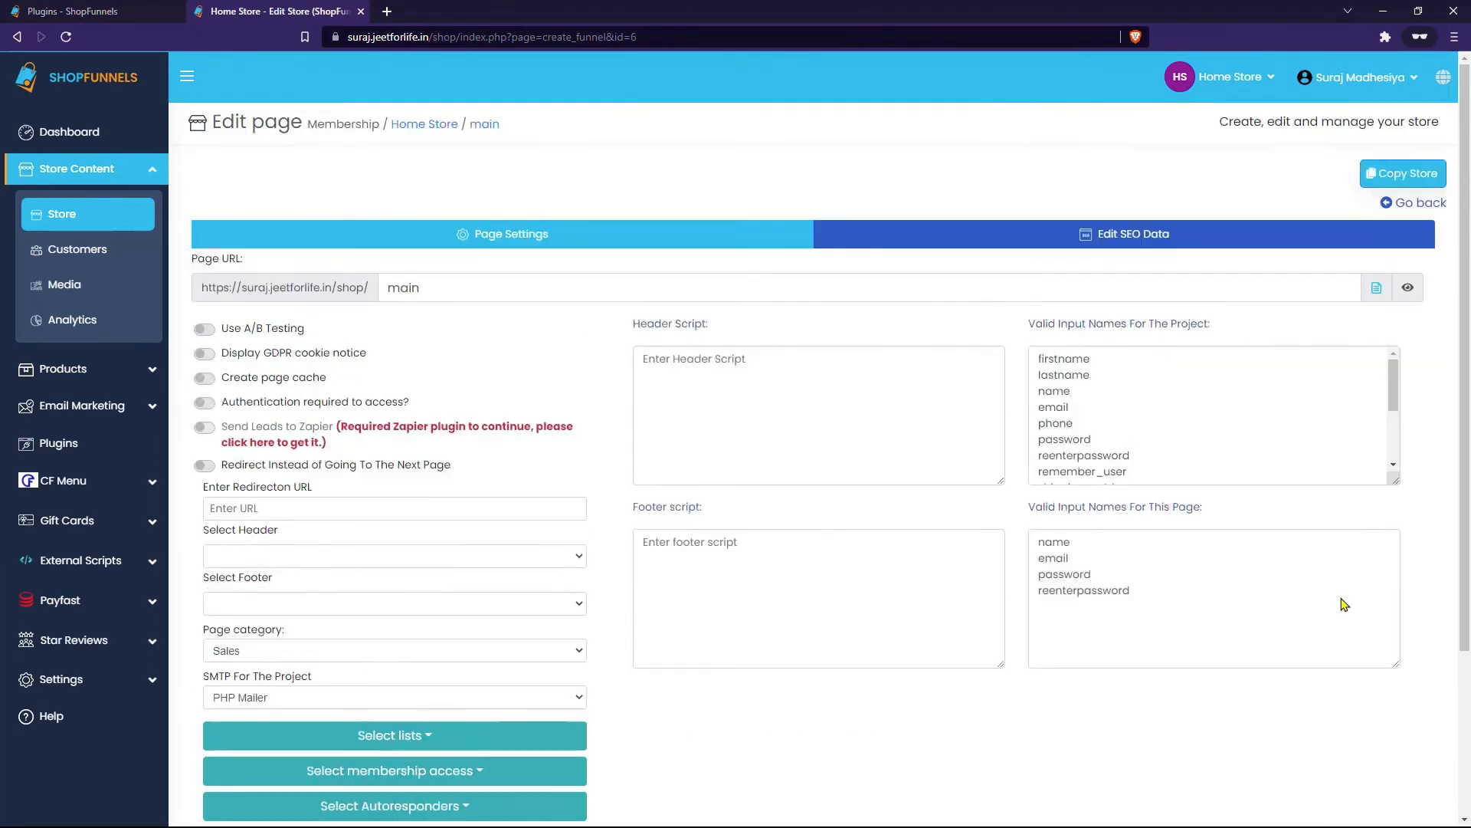
left_click(1409, 290)
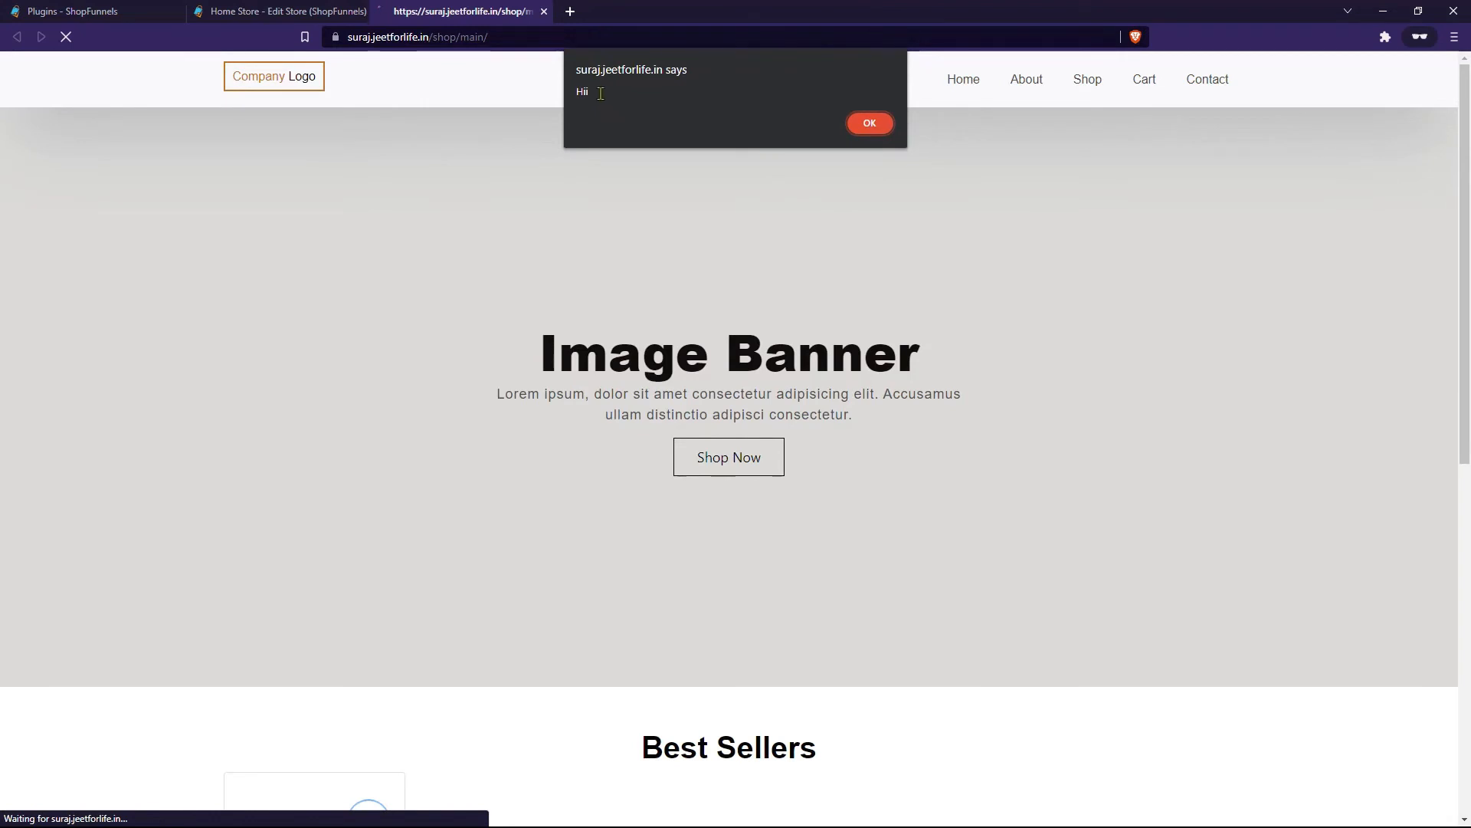
left_click_drag(601, 92, 574, 92)
left_click(889, 125)
Create a new Skype integration in External Scripts and title it "This is the skype script".
left_click(77, 11)
left_click(269, 13)
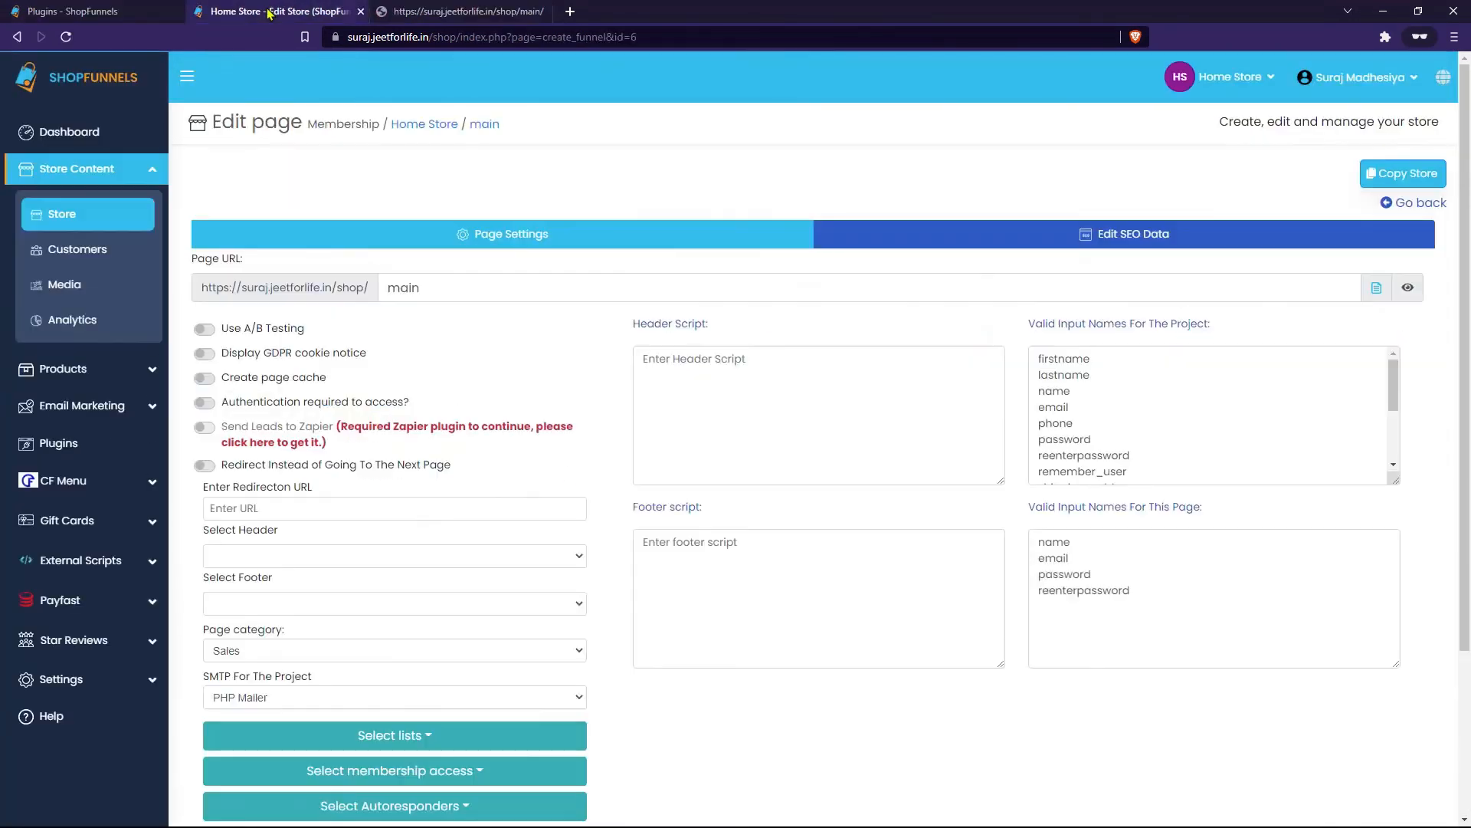
left_click(63, 565)
left_click(55, 611)
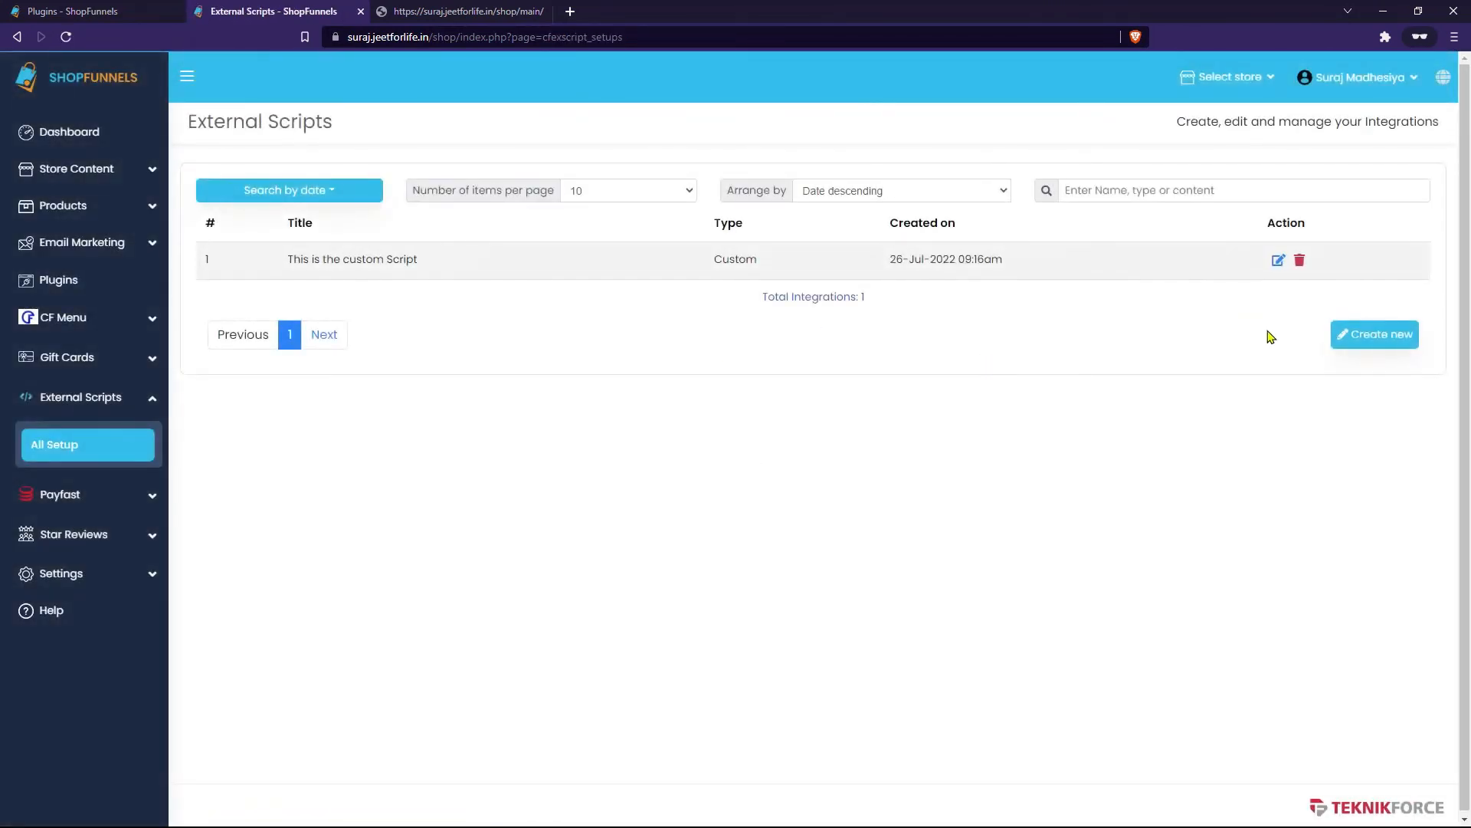
left_click(1349, 337)
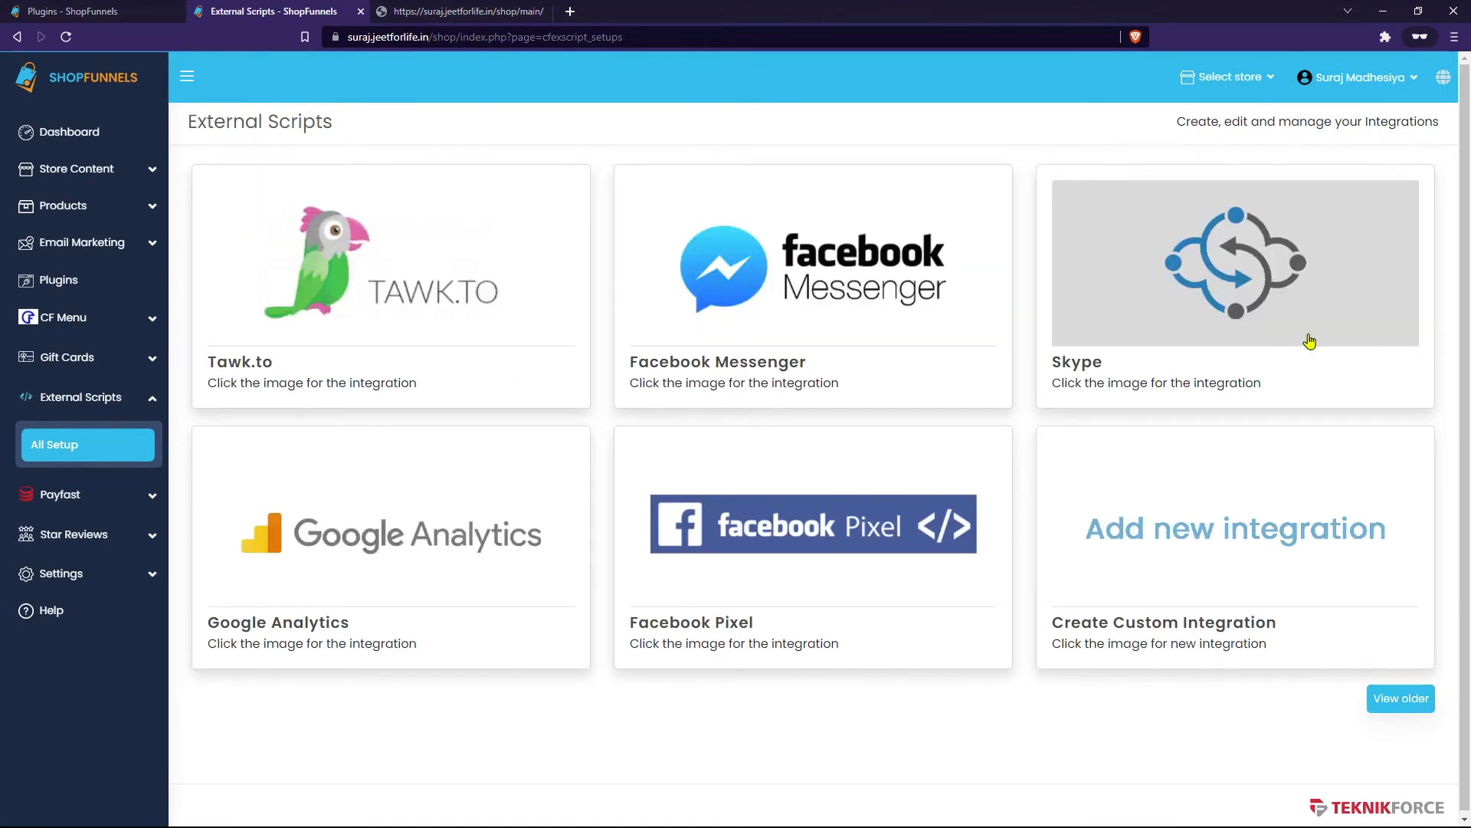
left_click(1250, 286)
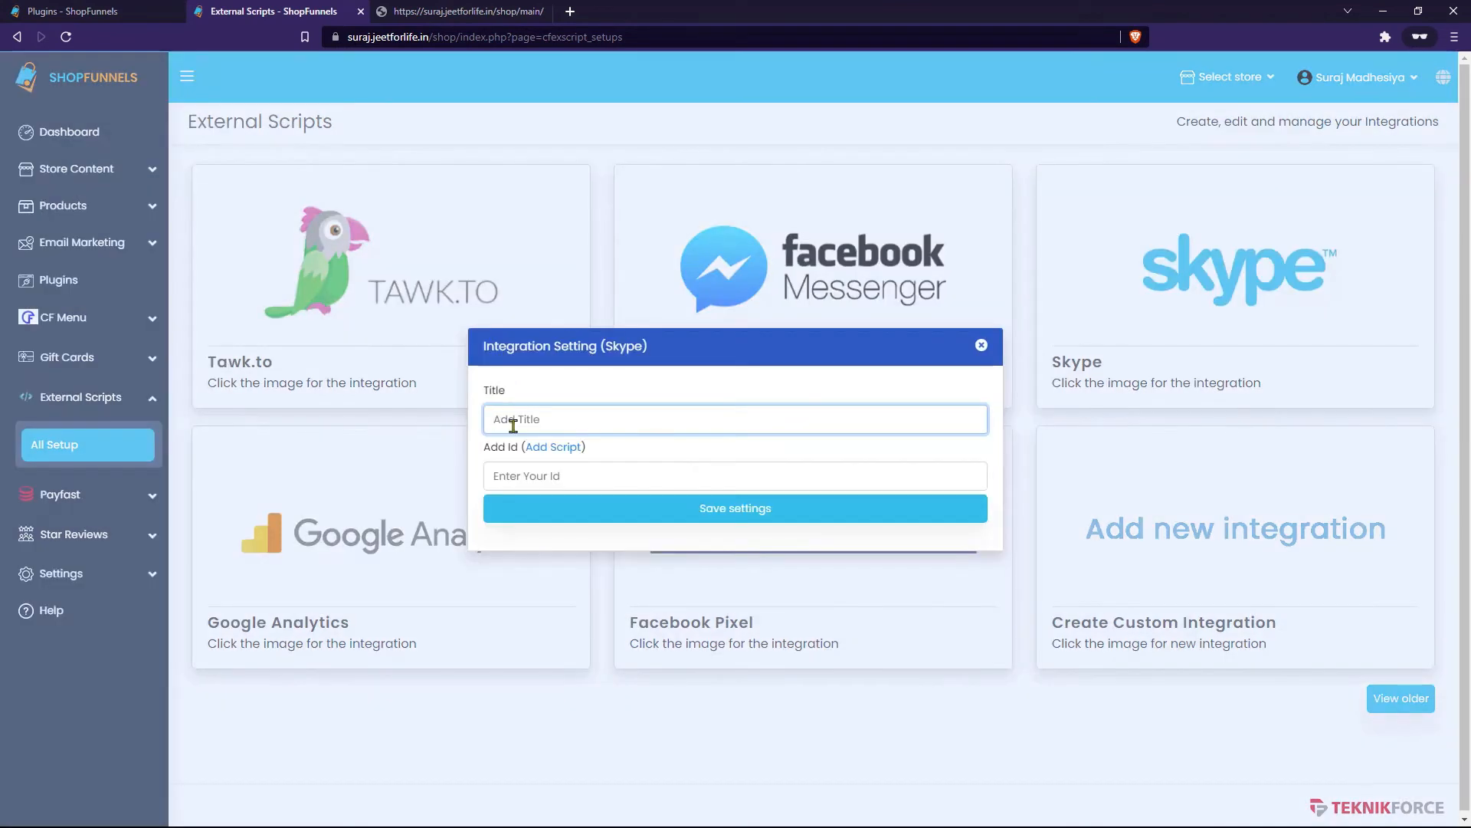
type("This is the skype script")
Switch to Skype, open the account and profile settings, and copy the Skype Name.
left_click(568, 479)
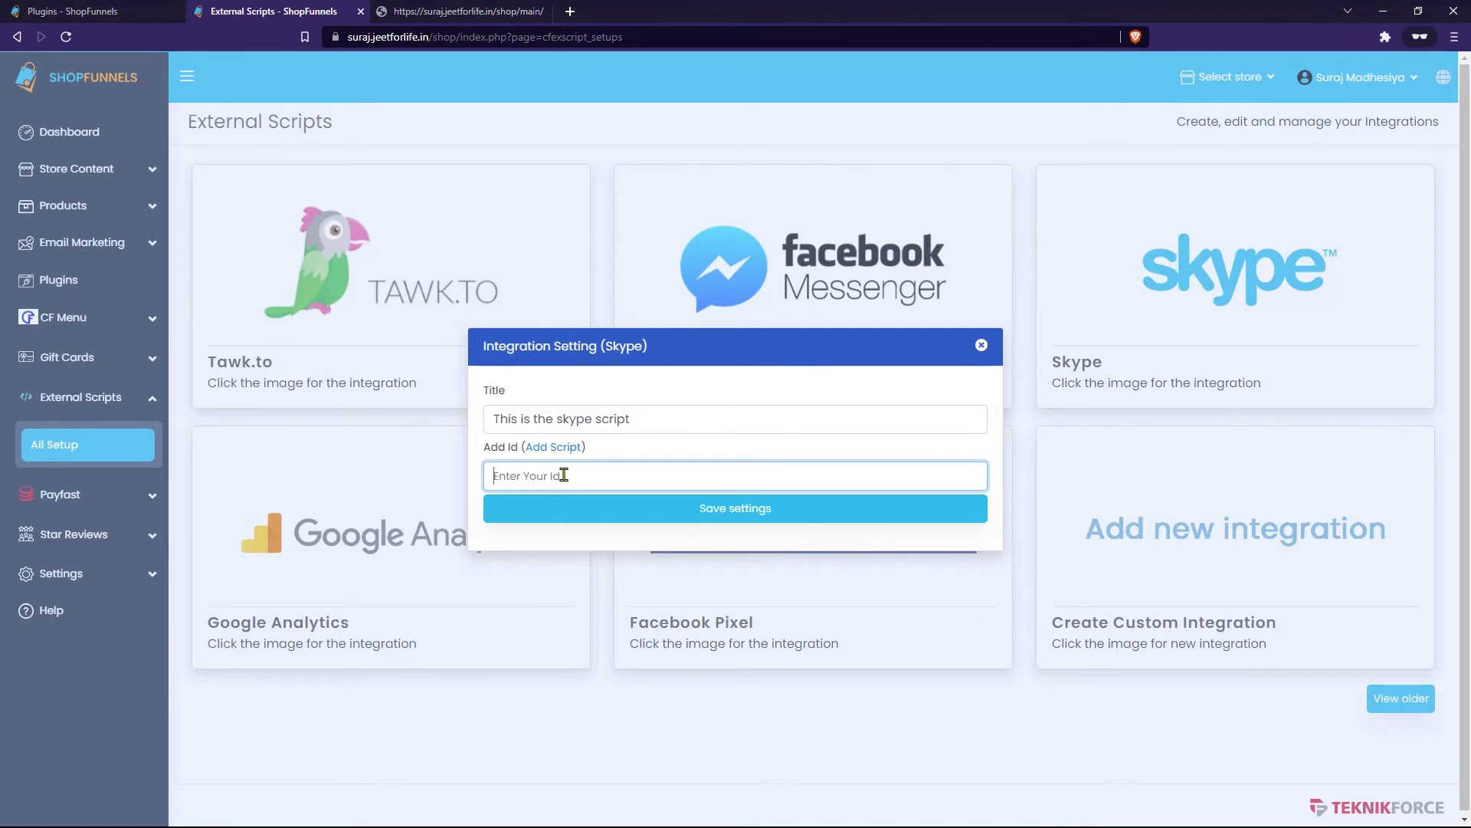
key("alt+Tab")
key("alt+Tab")
key("alt+Tab")
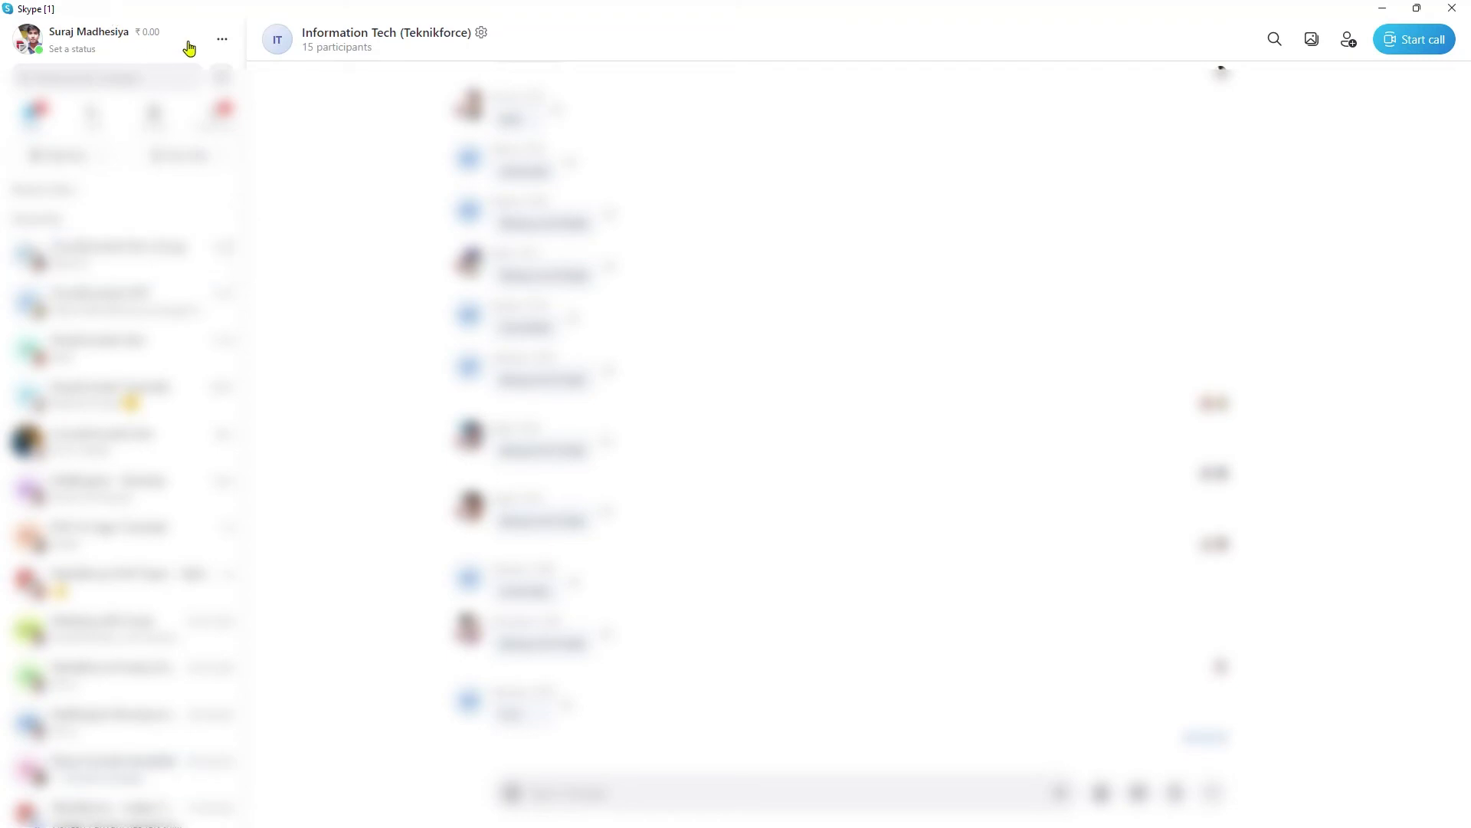
left_click(223, 40)
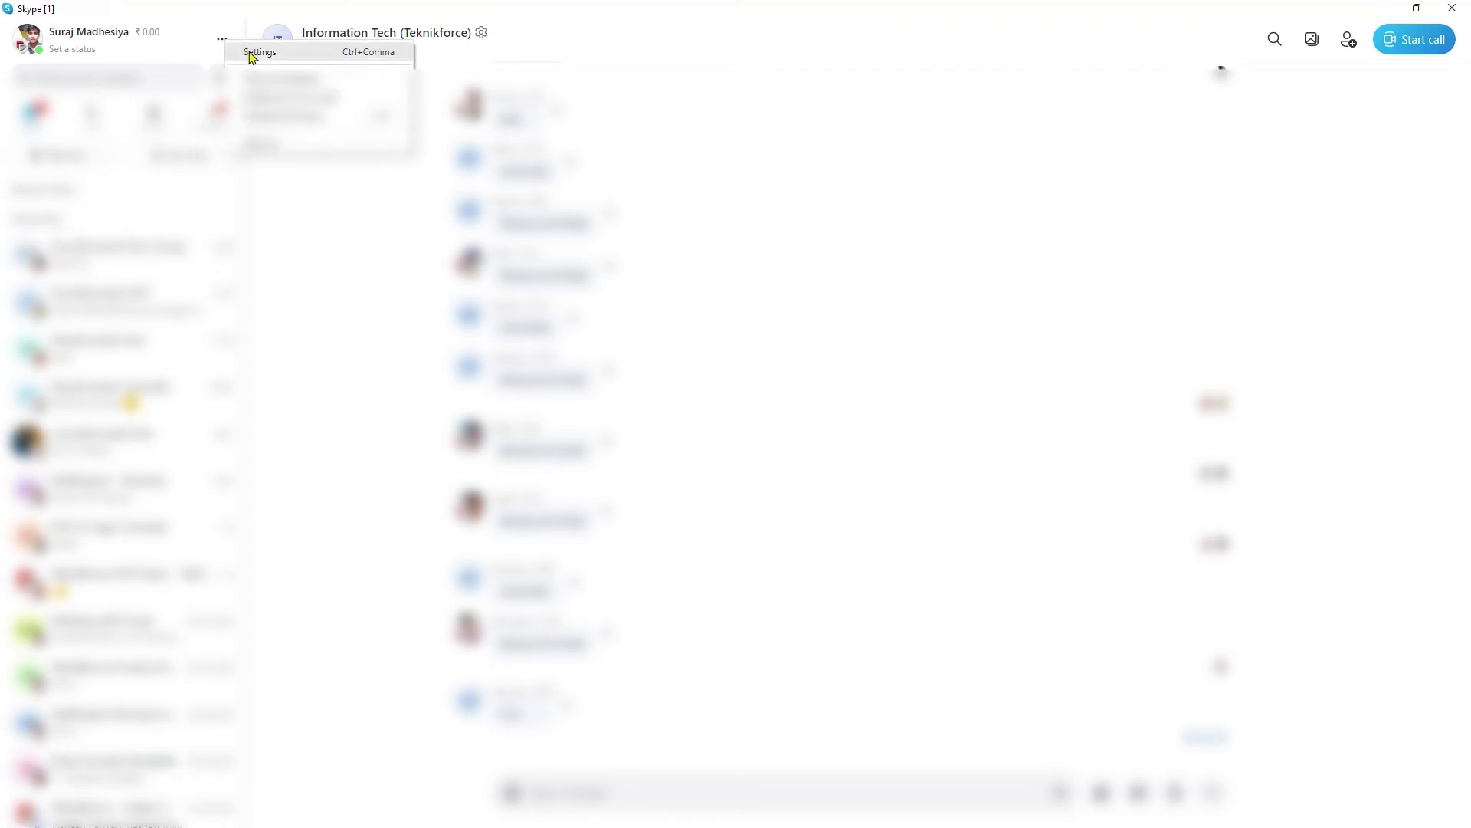
left_click(256, 53)
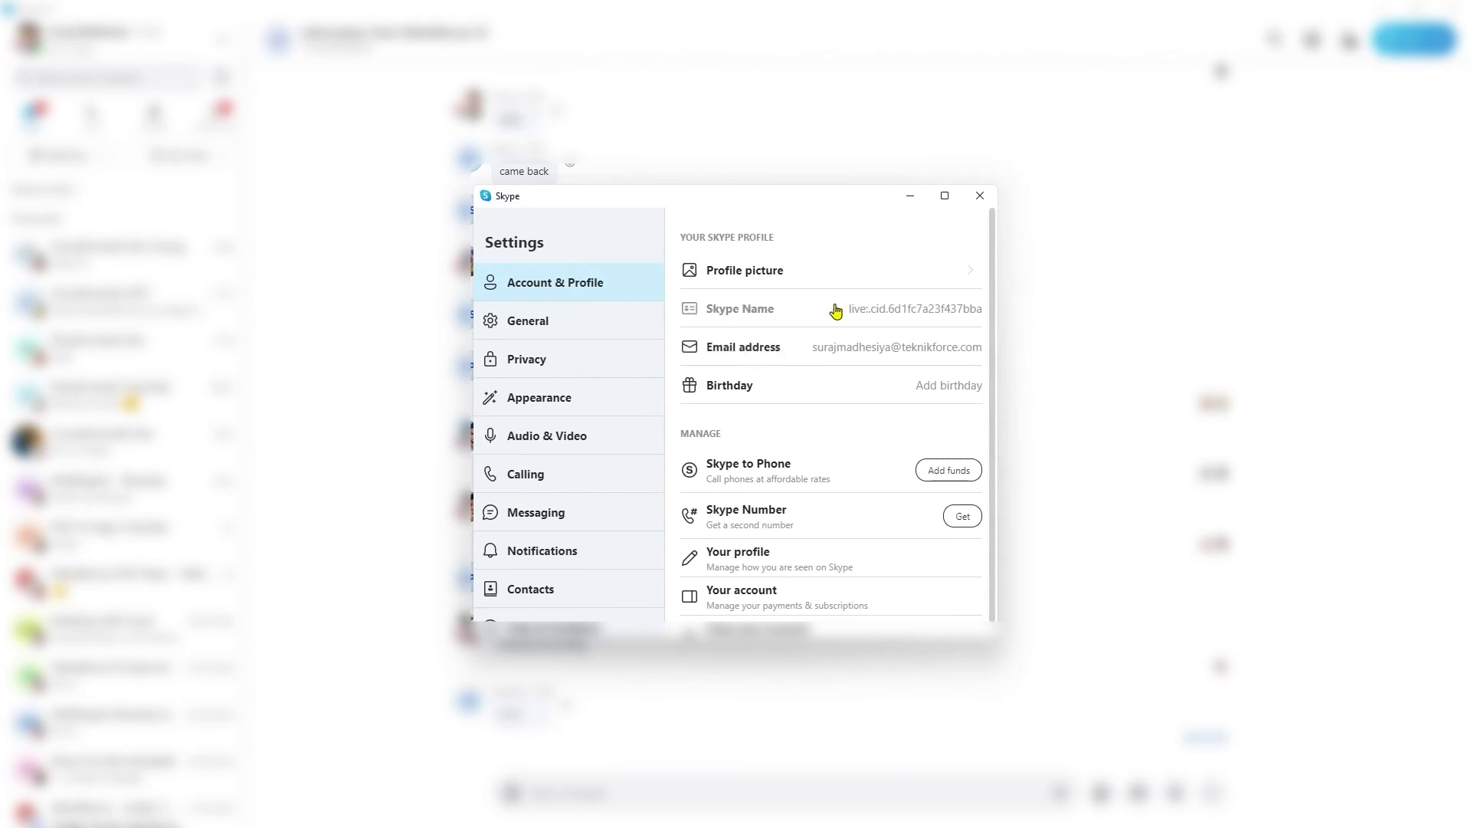
left_click(778, 314)
left_click(805, 324)
Return to ShopFunnels in the browser, enter the Skype Name as the integration's ID, save the settings and close the dialog.
key("super+Tab")
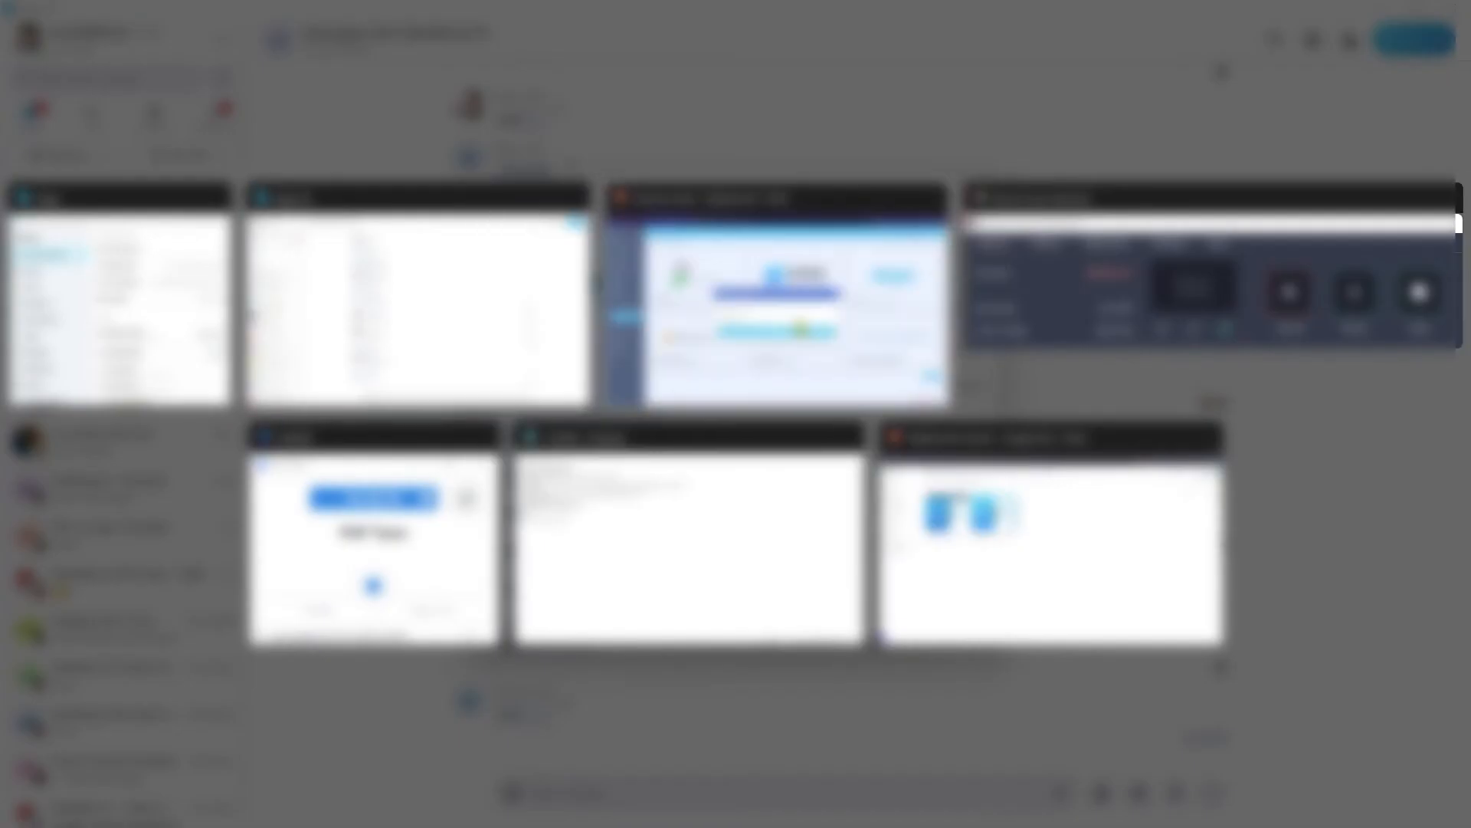
left_click(697, 395)
type("live:.cid.6d1fc7a23f437bba")
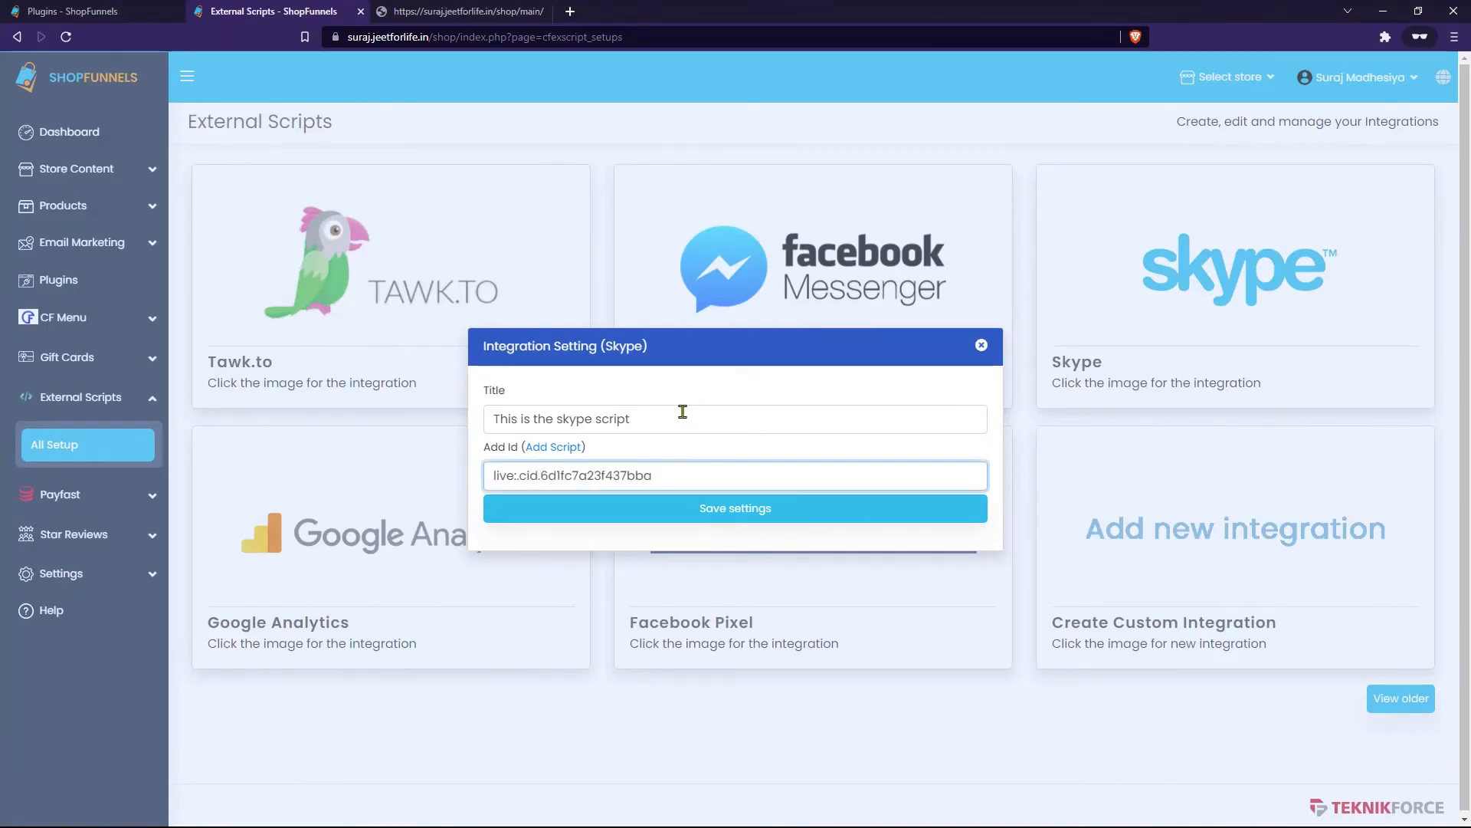
left_click(740, 515)
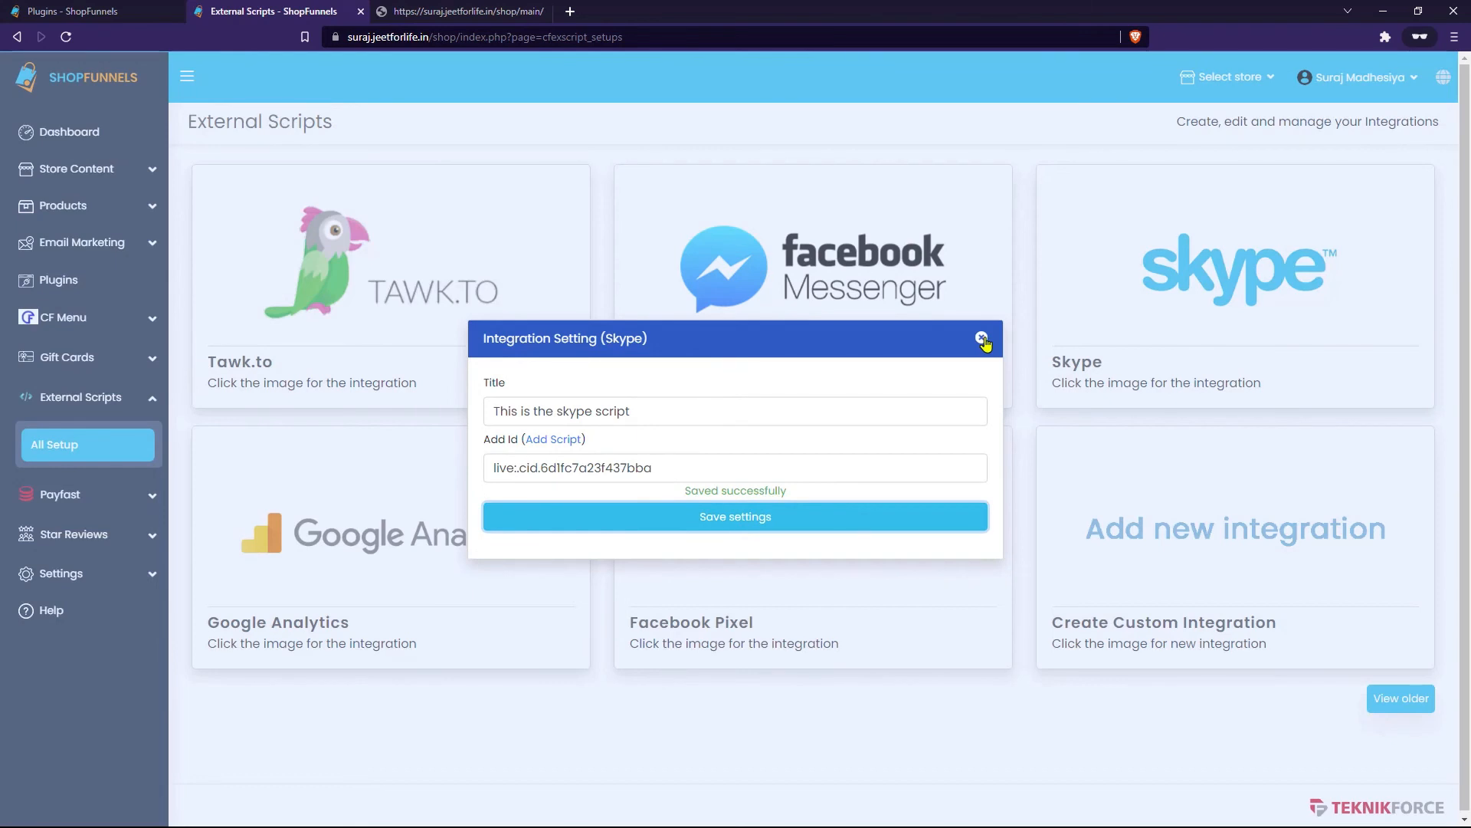
left_click(983, 339)
Open the Home Store for editing from the store list and open its Salespage's page settings.
left_click(120, 185)
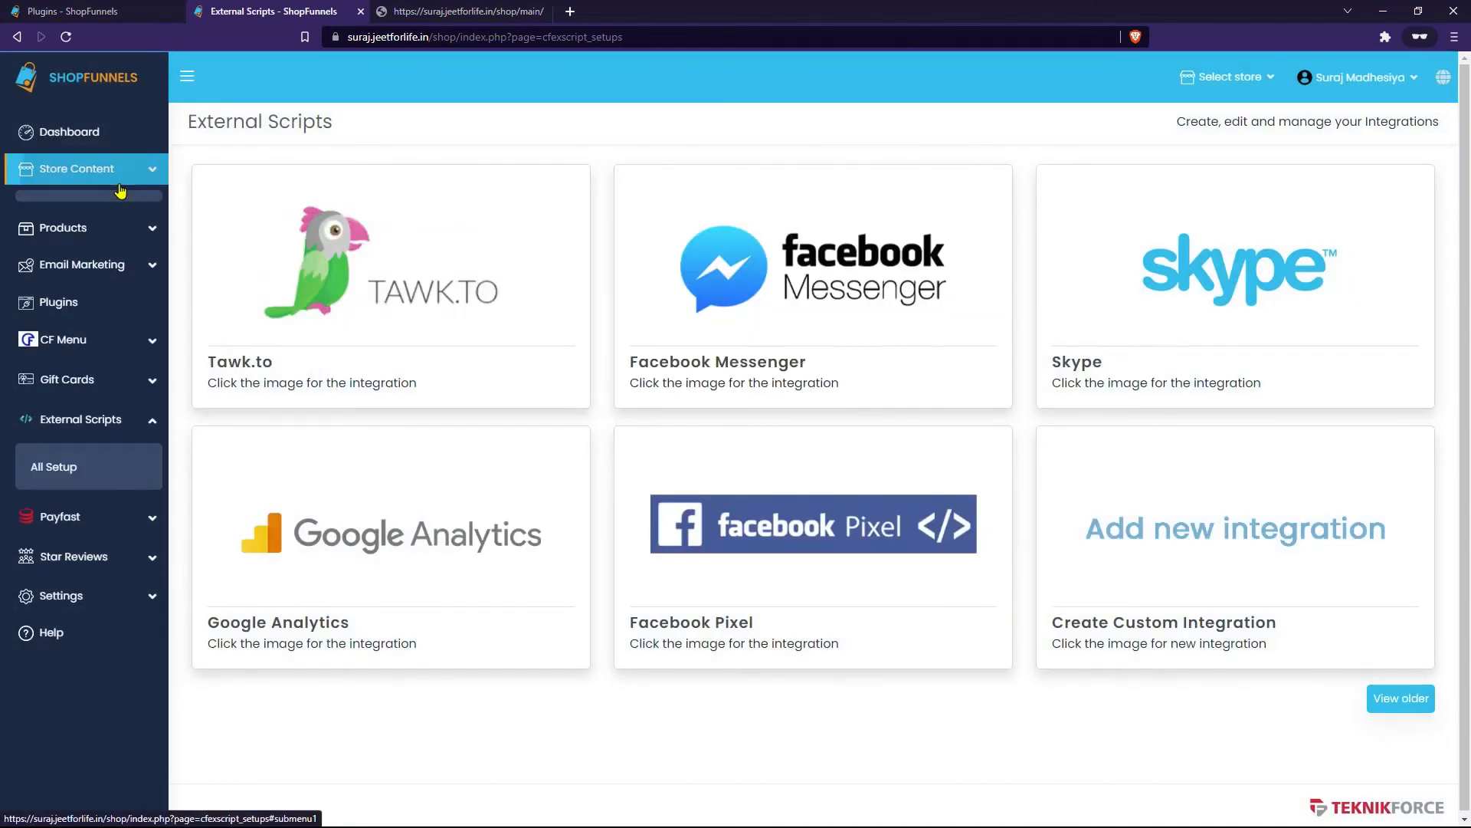
left_click(75, 222)
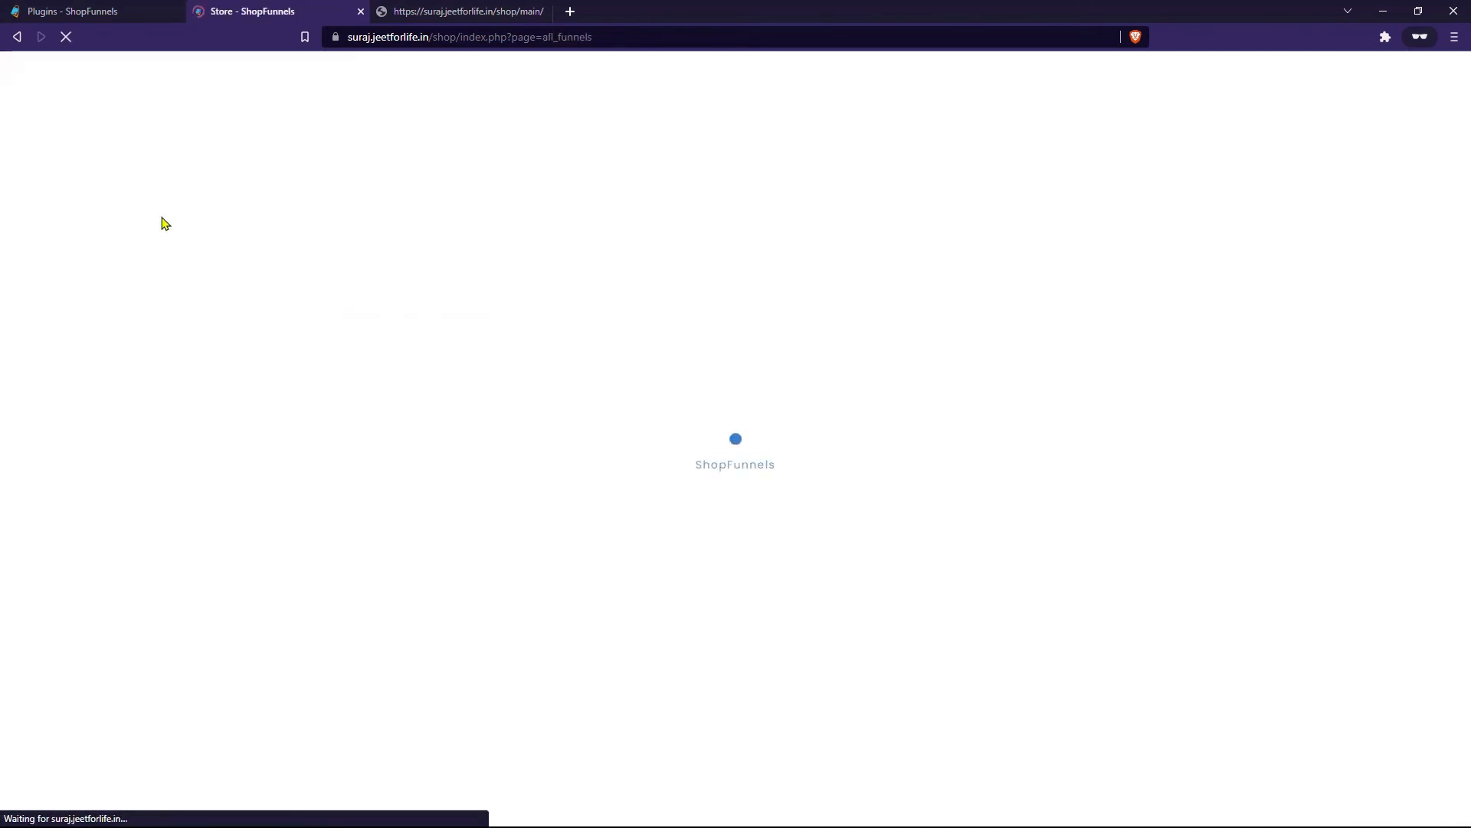
left_click(1300, 256)
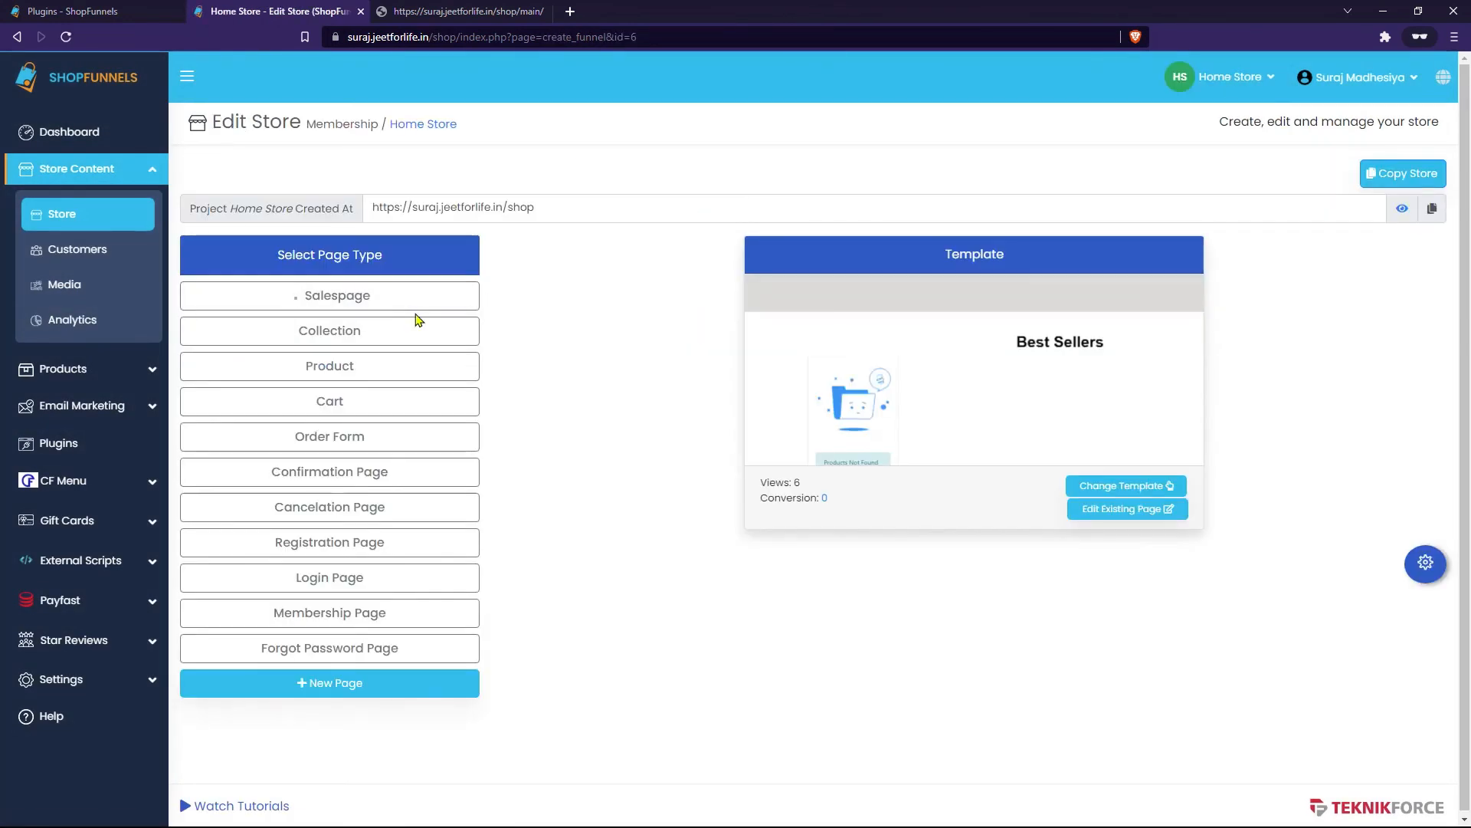
left_click(1424, 563)
Enable the "This is the skype script" integration alongside the custom script for the Salespage and save the settings.
scroll(646, 570, "down", 3)
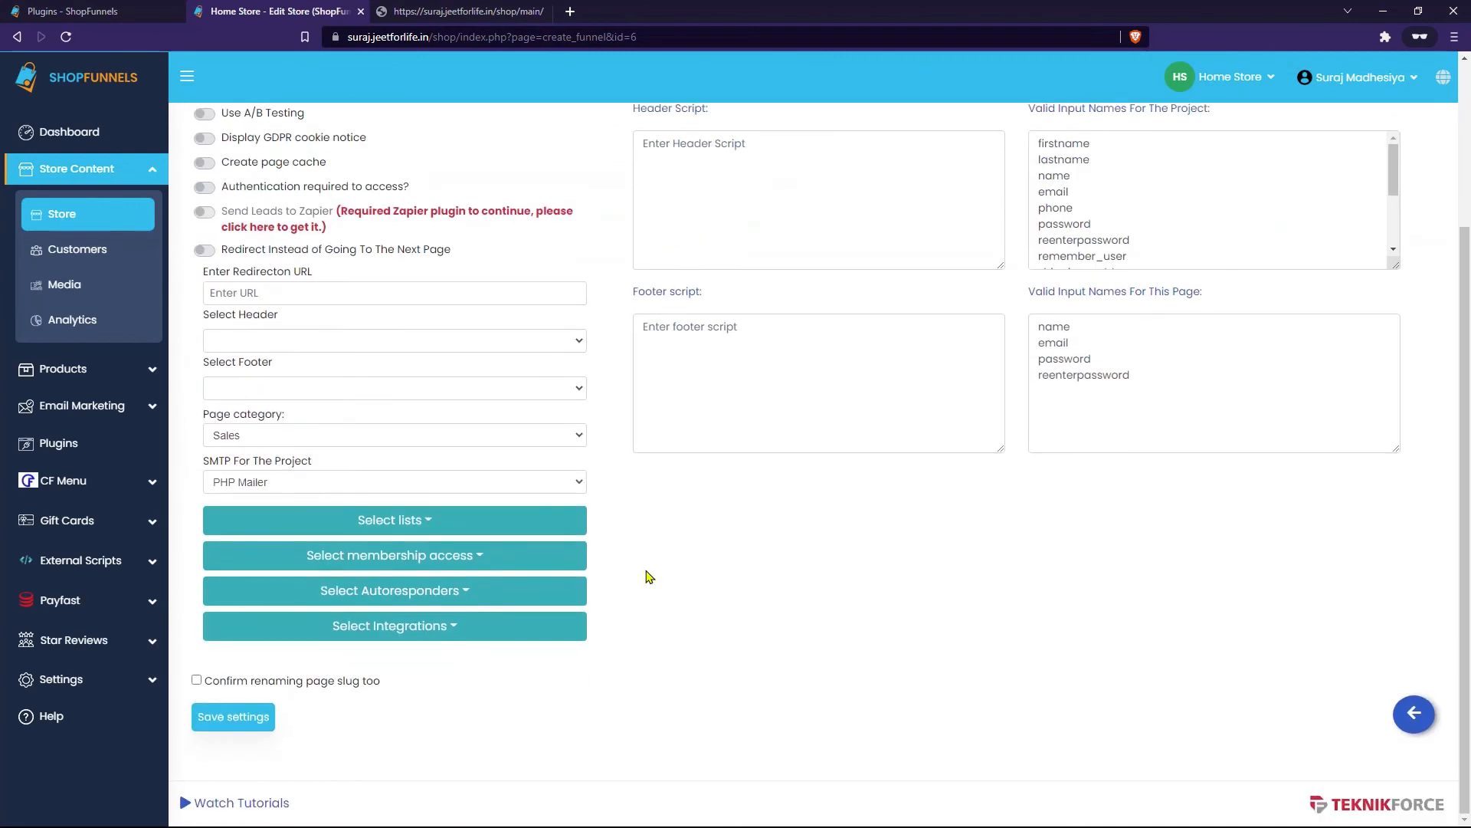
left_click(412, 627)
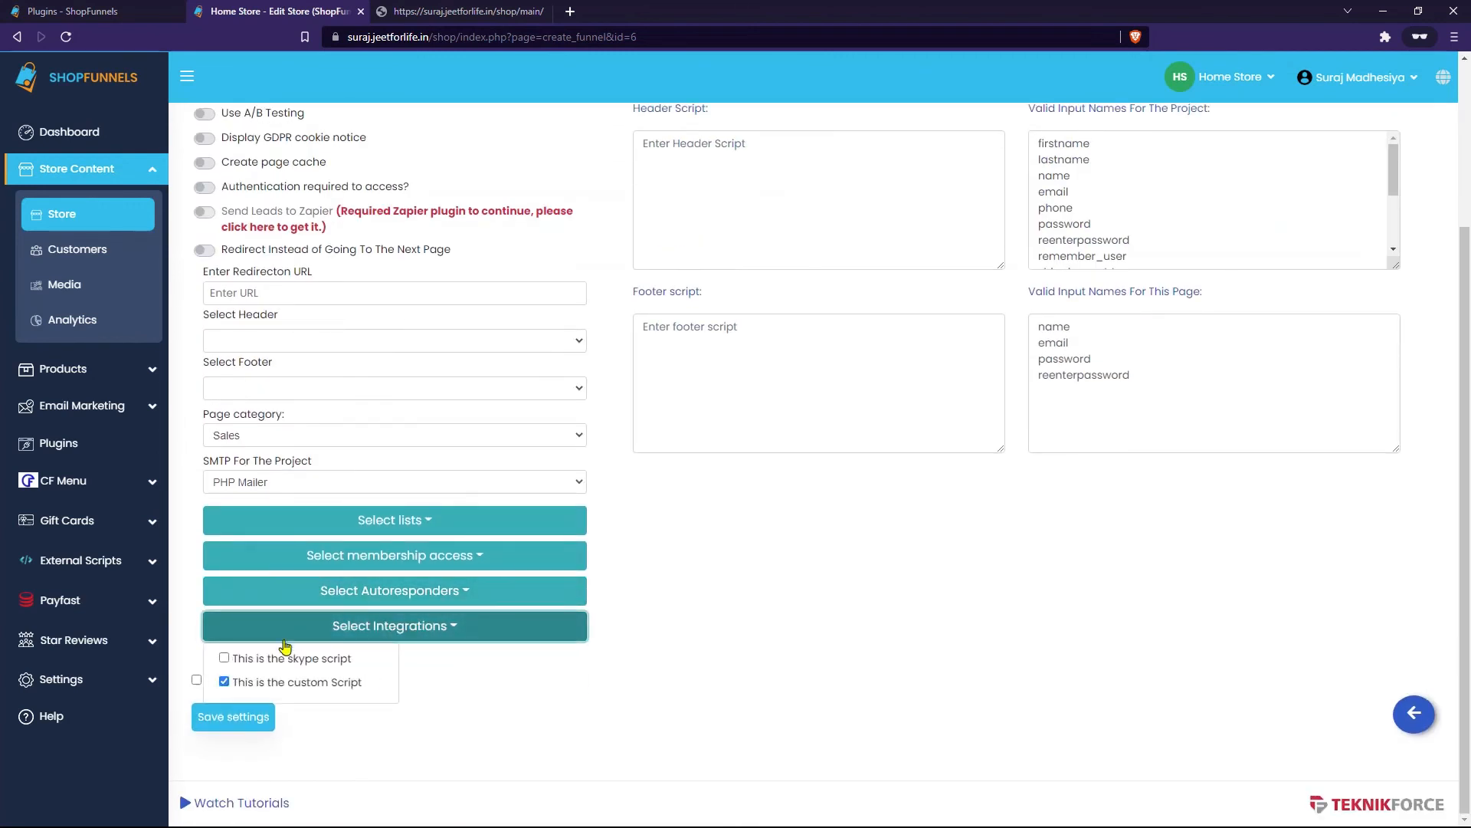
left_click(224, 660)
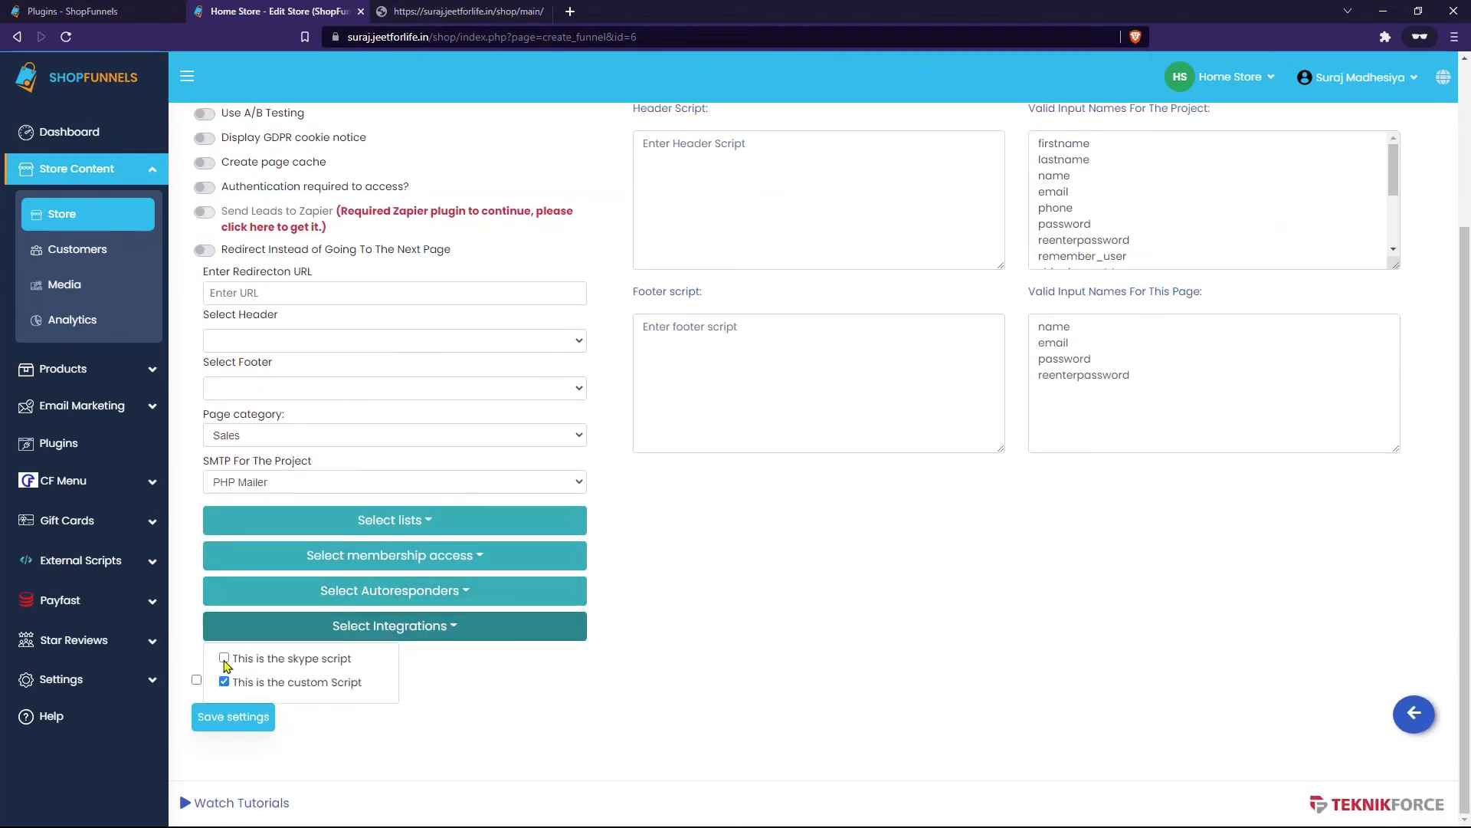
left_click(234, 729)
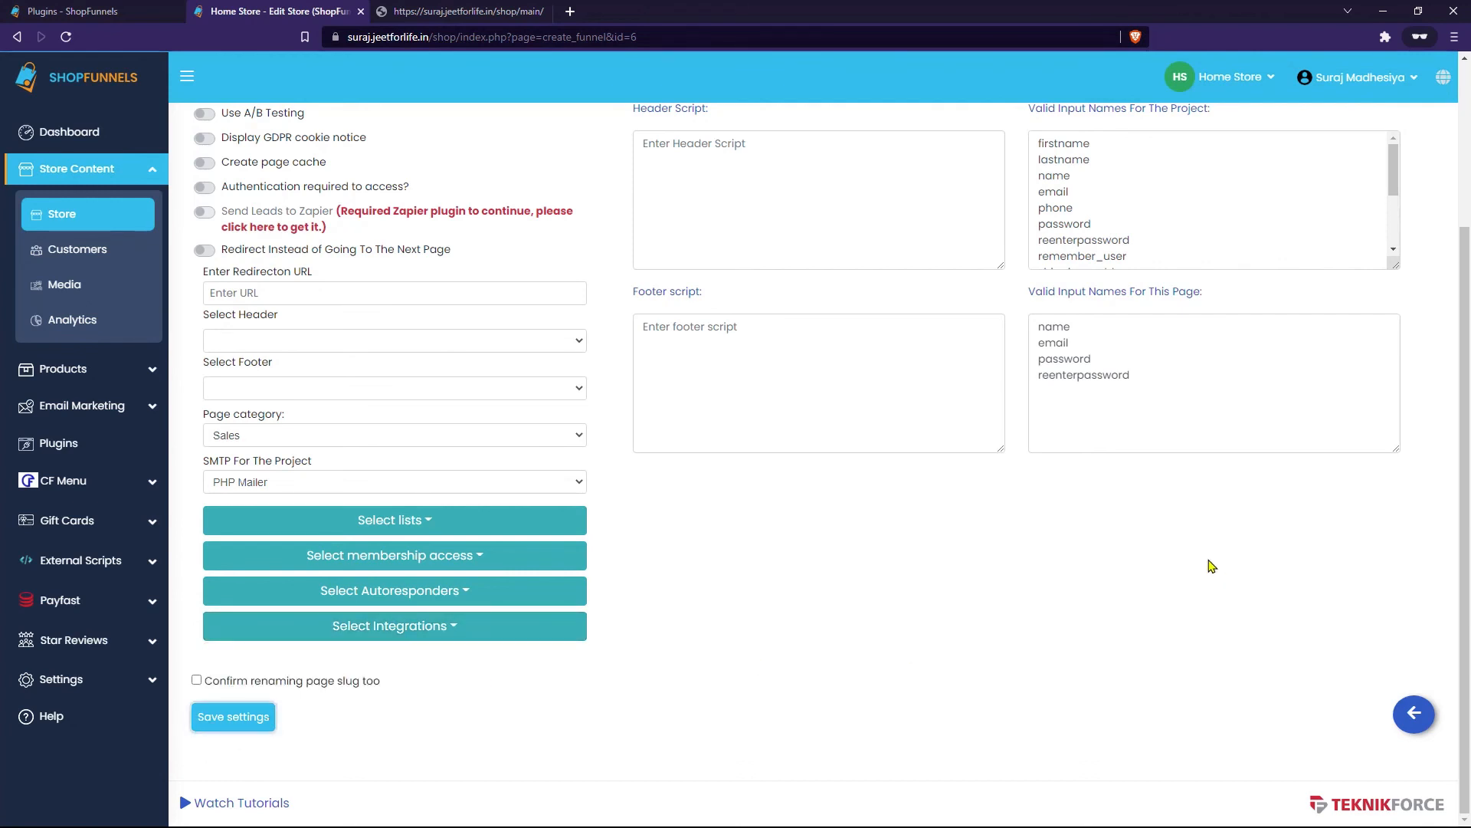
Reload the live sales page to check the custom script's alert again, and dismiss the alert.
left_click(498, 11)
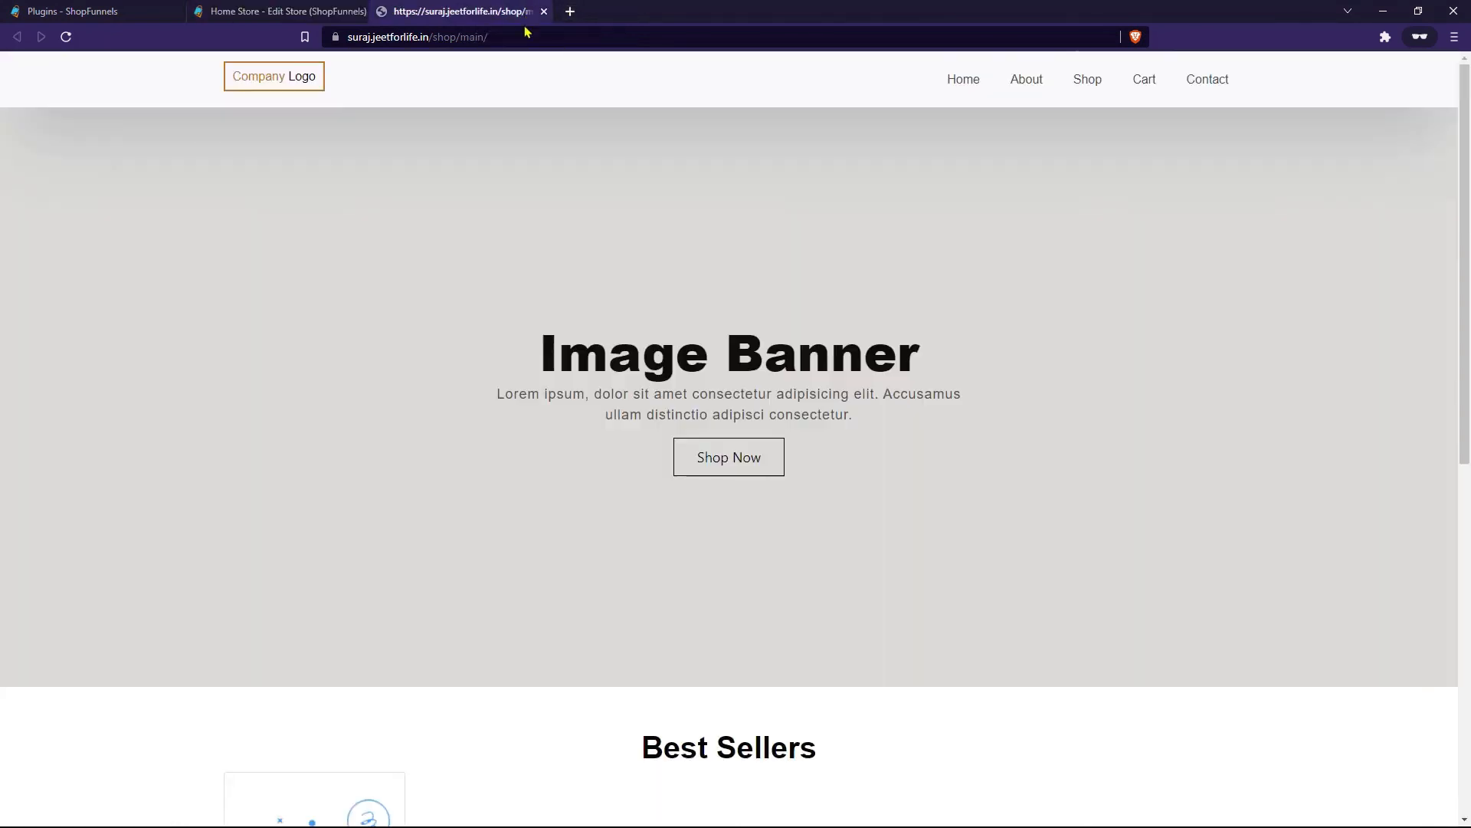
key("F5")
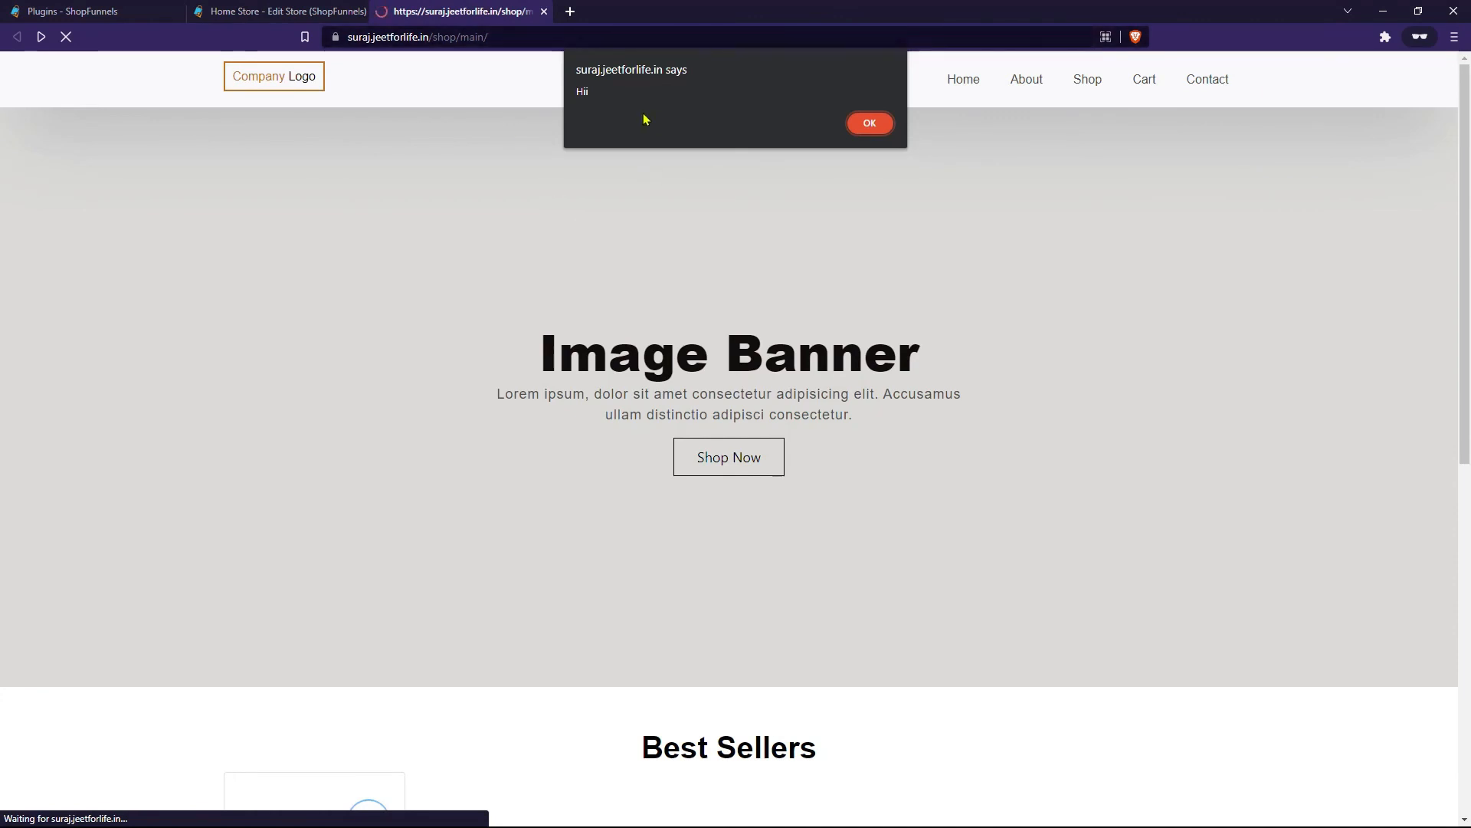
left_click_drag(623, 89, 576, 100)
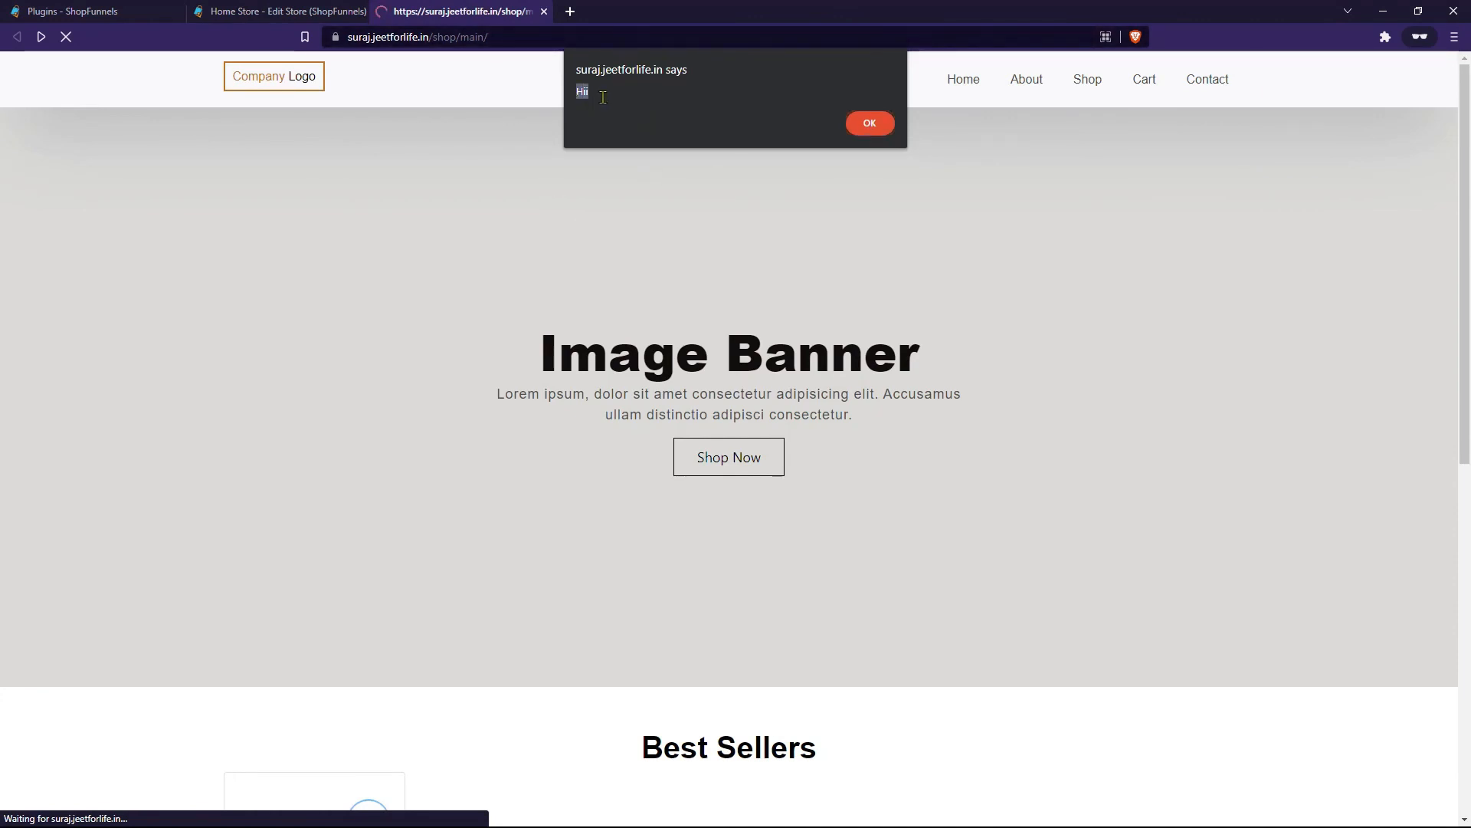
left_click(605, 96)
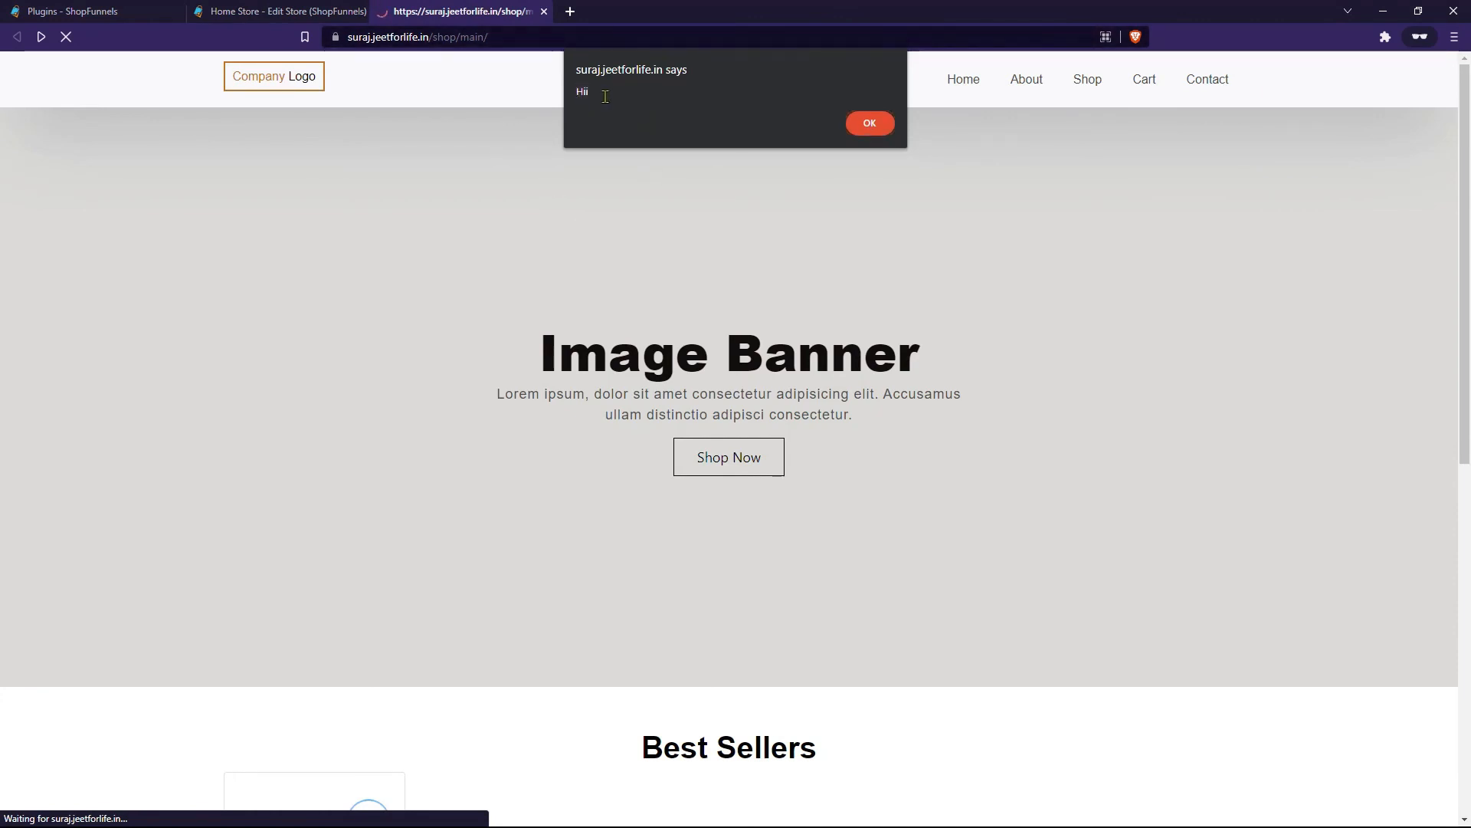
left_click(872, 125)
Find the Skype chat widget on the live sales page and open it.
scroll(1047, 503, "down", 3)
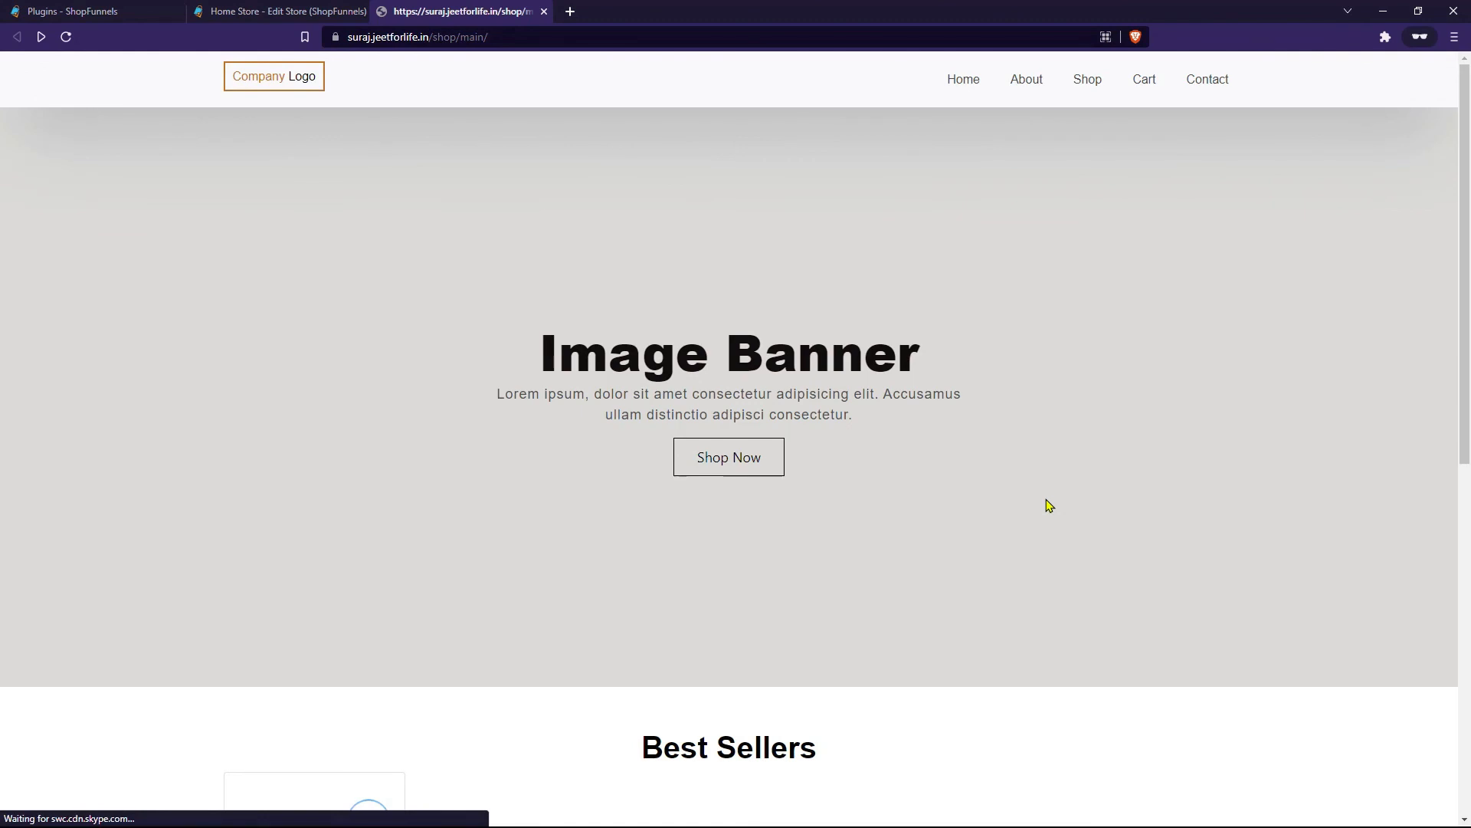
scroll(1046, 503, "down", 1)
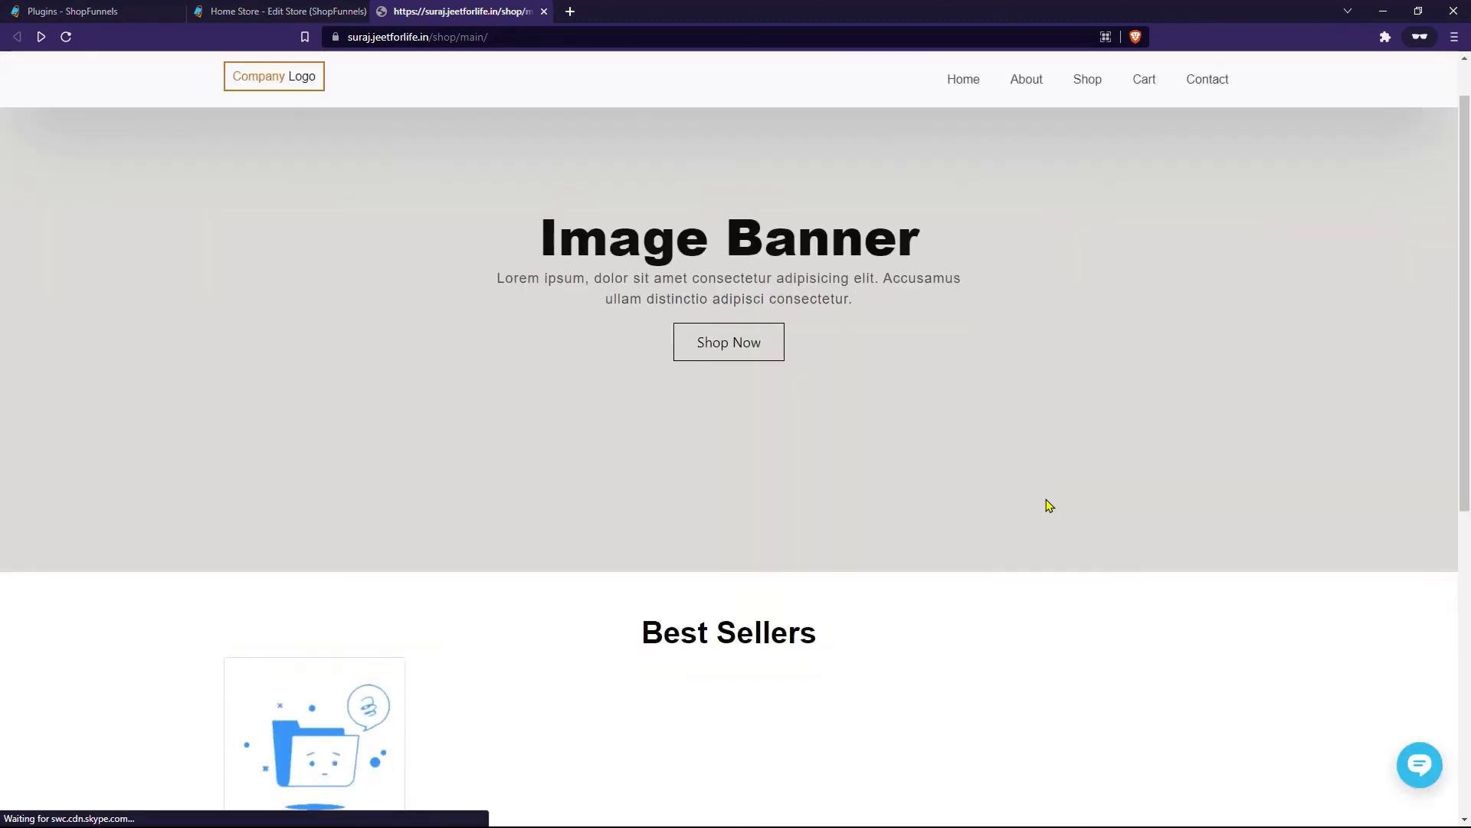
left_click(1412, 777)
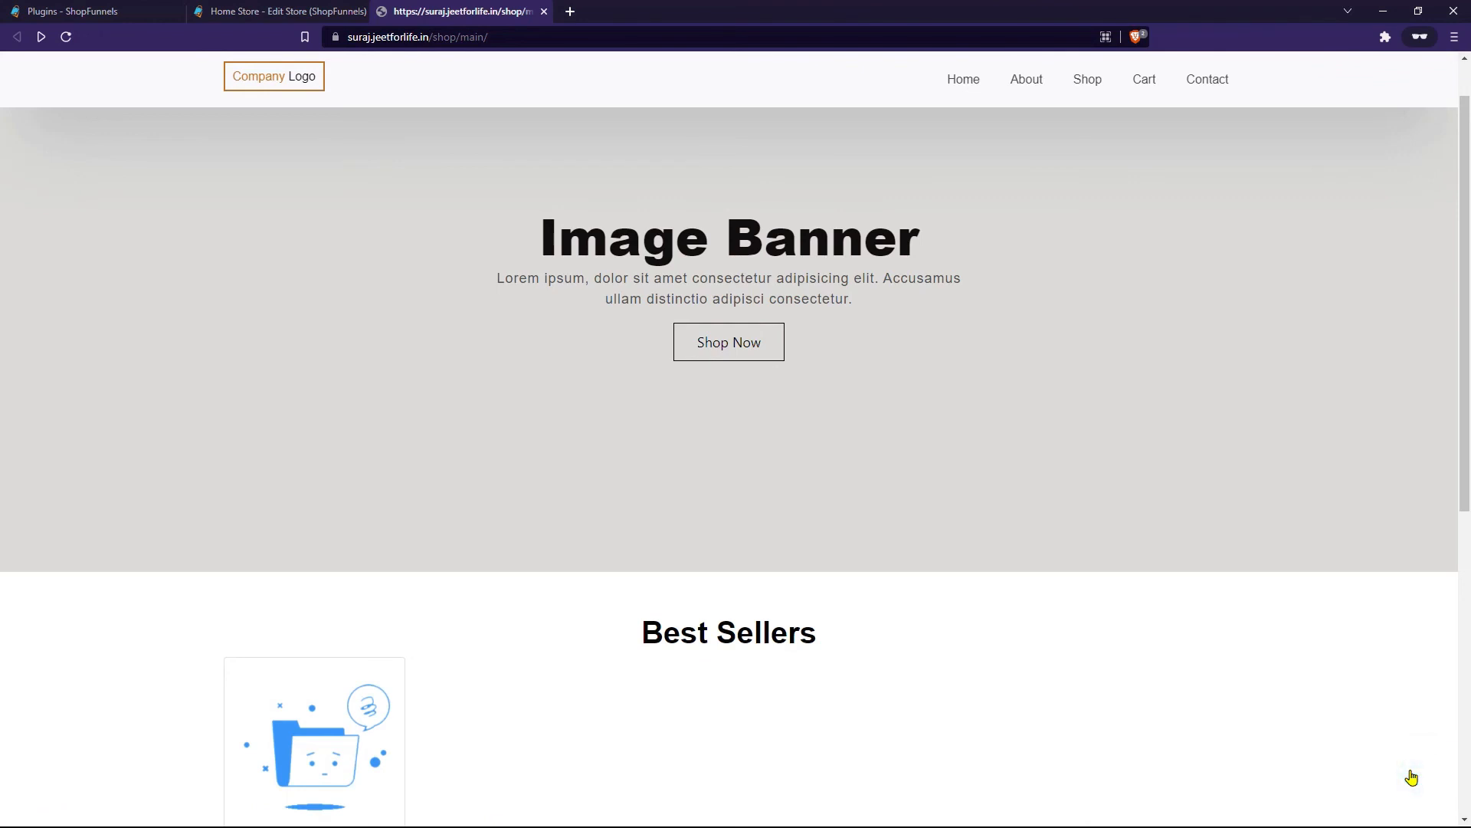